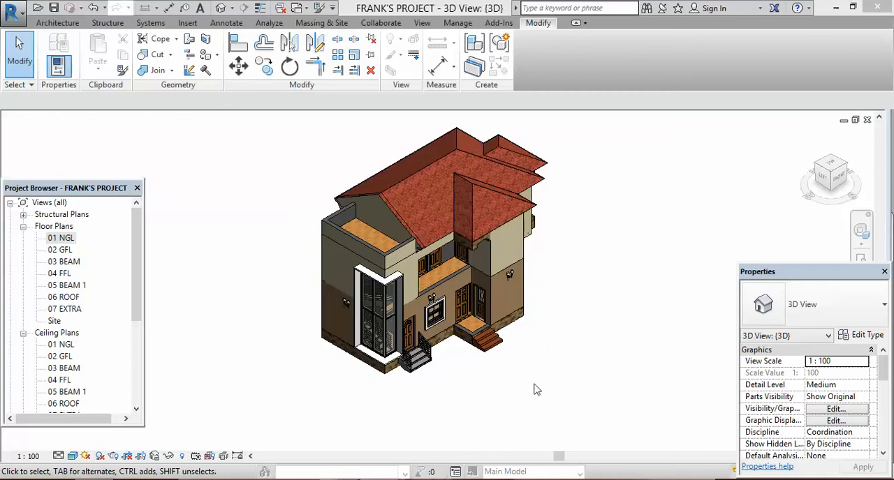
{"action": "left_click", "coordinate": [559, 323]}
{"action": "scroll", "coordinate": [503, 321], "scroll_direction": "up", "scroll_amount": 3}
{"action": "scroll", "coordinate": [461, 318], "scroll_direction": "down", "scroll_amount": 2}
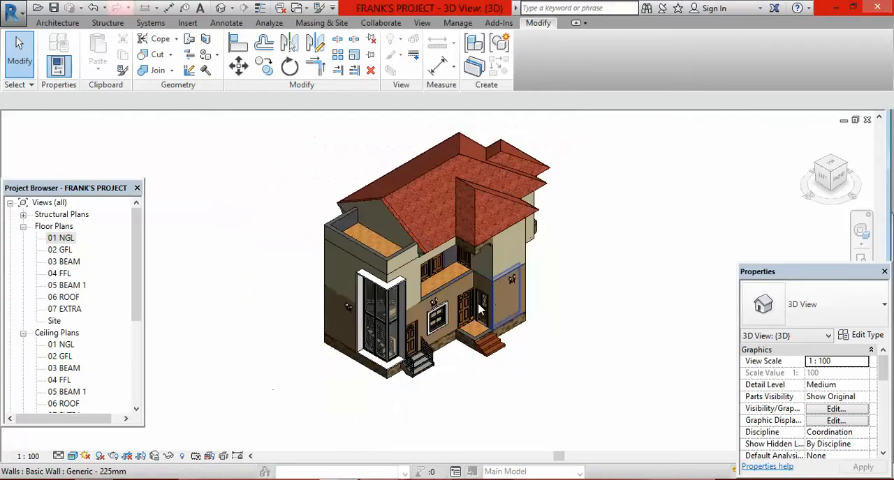
{"action": "scroll", "coordinate": [447, 314], "scroll_direction": "up", "scroll_amount": 1}
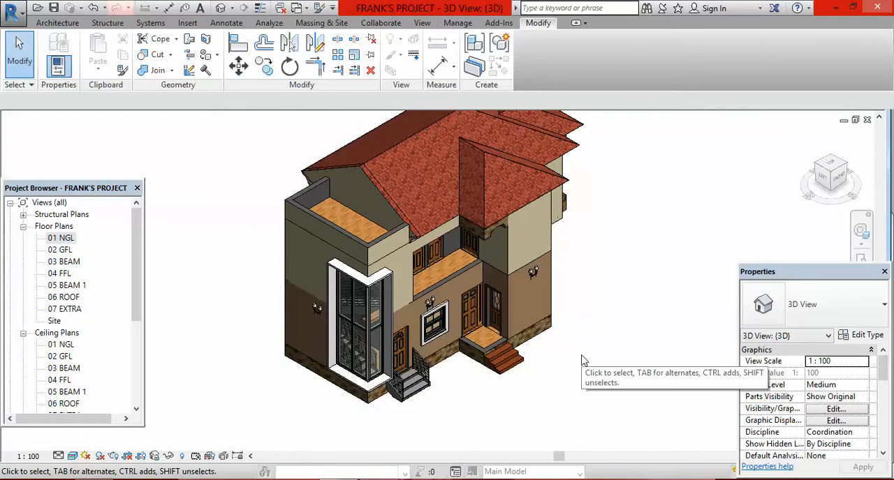
{"action": "scroll", "coordinate": [584, 360], "scroll_direction": "down", "scroll_amount": 1}
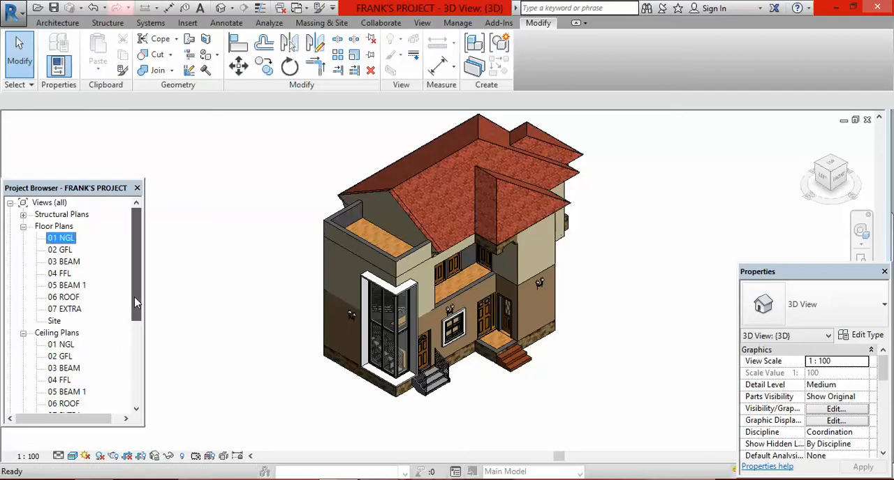
Step: Open the South building elevation view
{"action": "scroll", "coordinate": [135, 297], "scroll_direction": "down", "scroll_amount": 3}
{"action": "scroll", "coordinate": [144, 368], "scroll_direction": "down", "scroll_amount": 1}
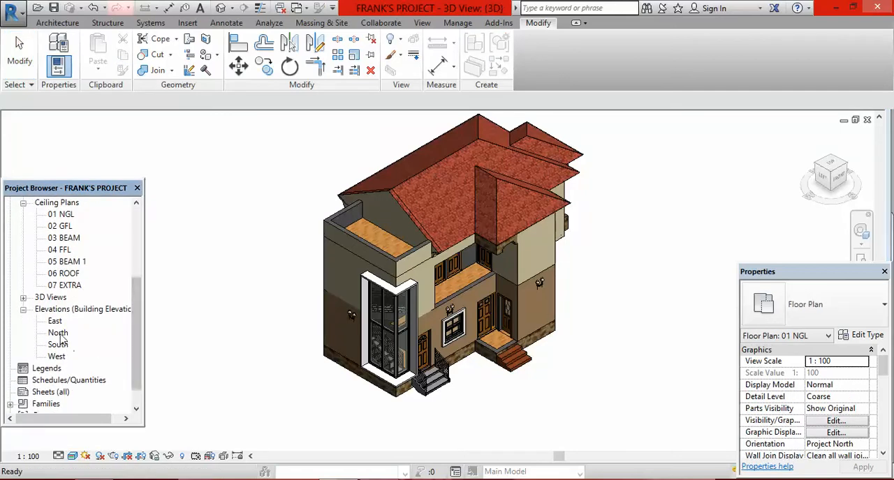
{"action": "left_click", "coordinate": [58, 344]}
{"action": "double_click", "coordinate": [59, 345]}
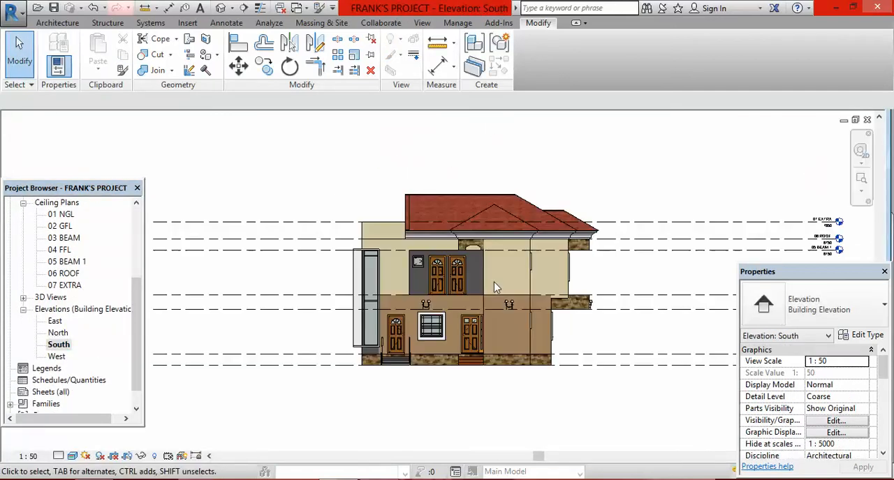
Step: Start Split Face on the ground-floor wall face beside the entrance door that carries the wall lamps
{"action": "scroll", "coordinate": [516, 371], "scroll_direction": "up", "scroll_amount": 2}
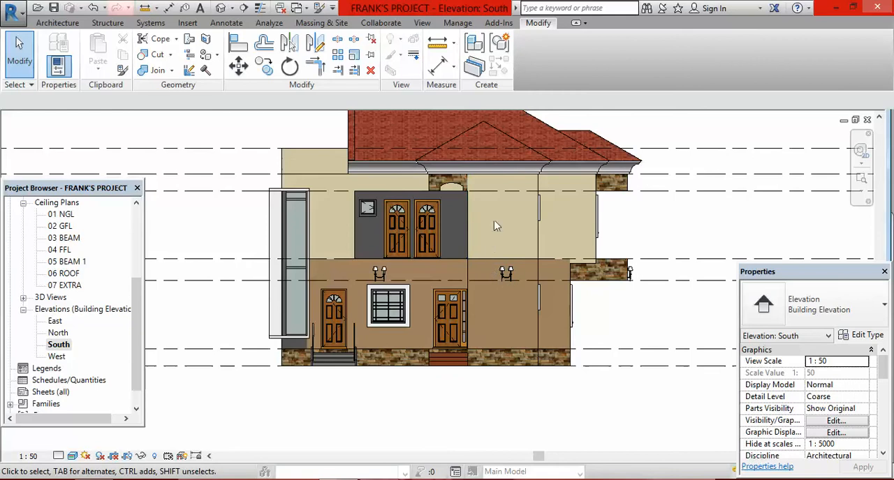
{"action": "left_click", "coordinate": [206, 40]}
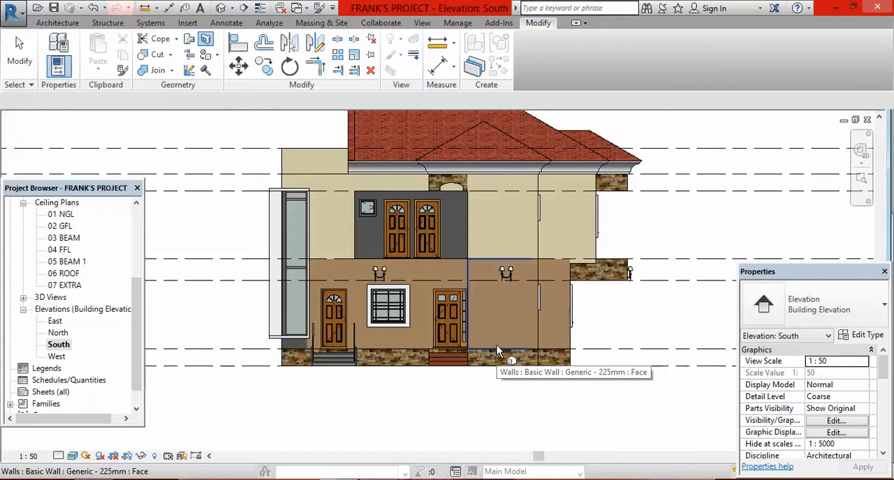
{"action": "left_click", "coordinate": [497, 345]}
{"action": "scroll", "coordinate": [525, 305], "scroll_direction": "up", "scroll_amount": 2}
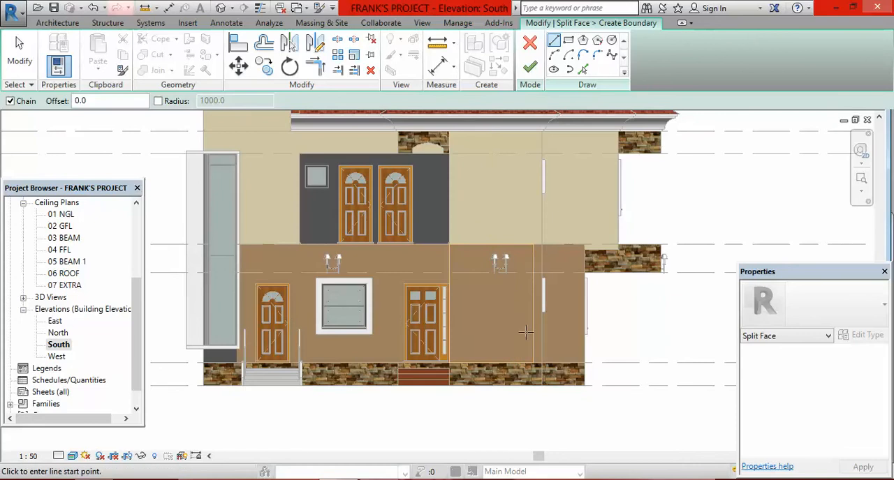
{"action": "scroll", "coordinate": [518, 326], "scroll_direction": "up", "scroll_amount": 2}
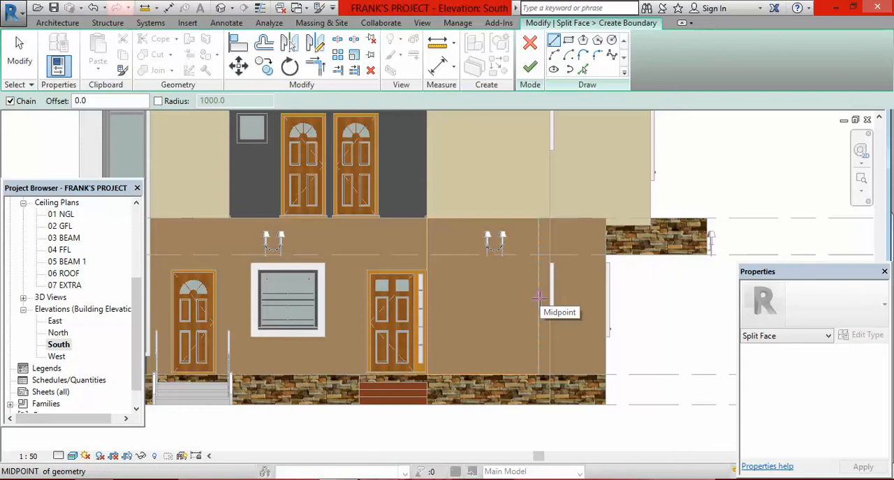
Step: Split the wall face horizontally with a boundary line between the midpoints of its two vertical edges
{"action": "left_click", "coordinate": [538, 297]}
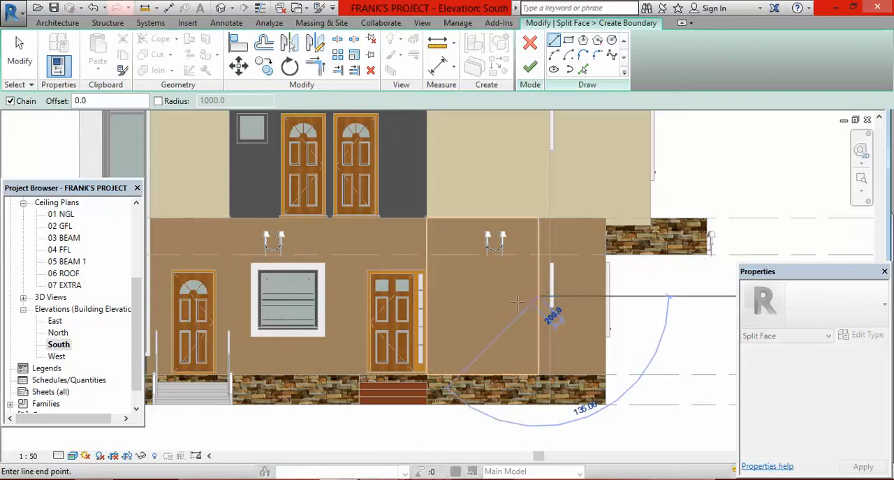
{"action": "left_click", "coordinate": [427, 298]}
{"action": "key", "text": "Escape"}
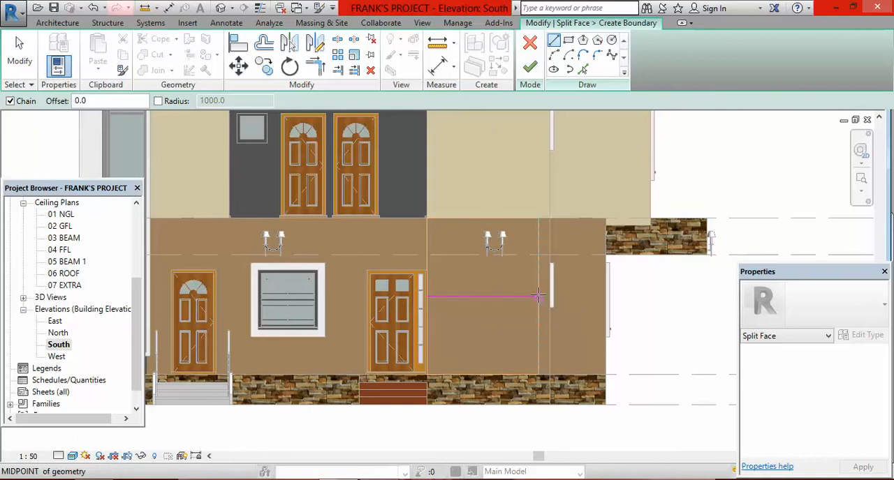
{"action": "left_click", "coordinate": [426, 296]}
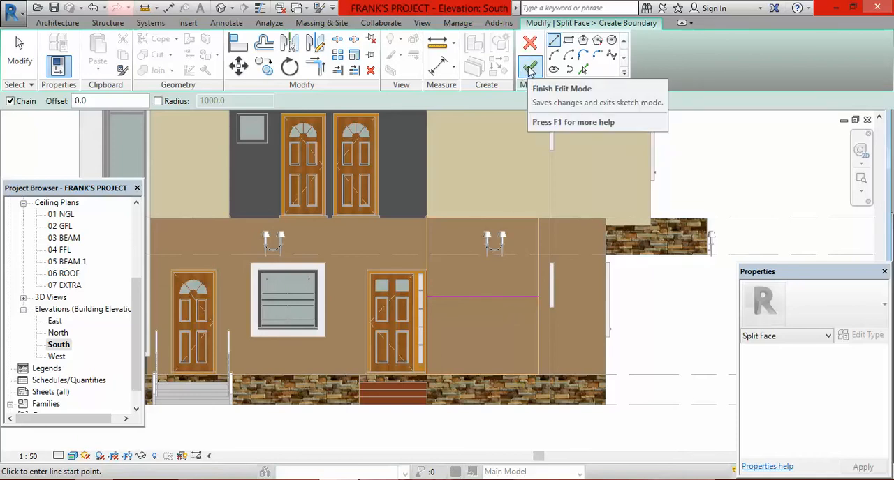
{"action": "left_click", "coordinate": [531, 69]}
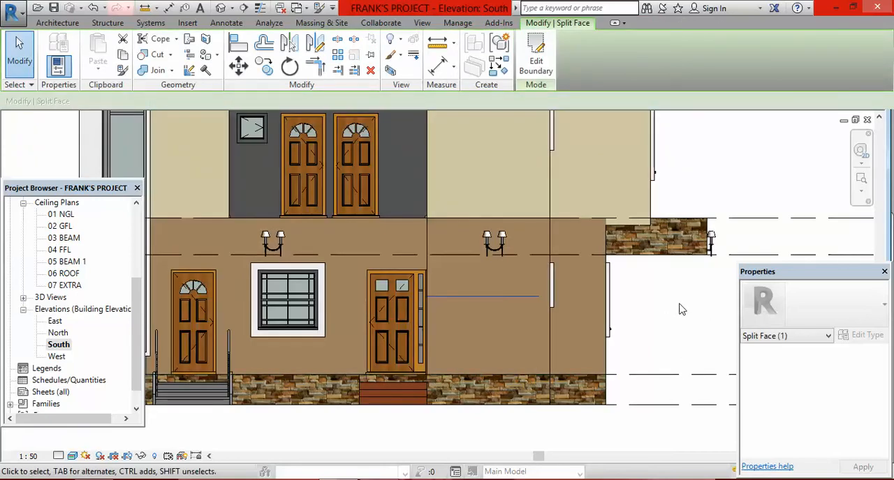
{"action": "left_click", "coordinate": [675, 323]}
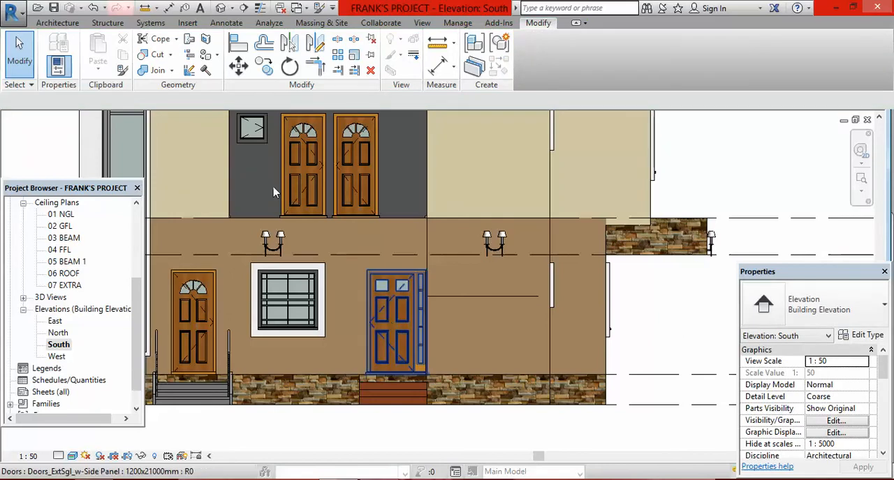
Step: Paint the upper half of the split wall face with Asphalt Shingle and the lower half with Brick, Soldier Course
{"action": "left_click", "coordinate": [205, 56]}
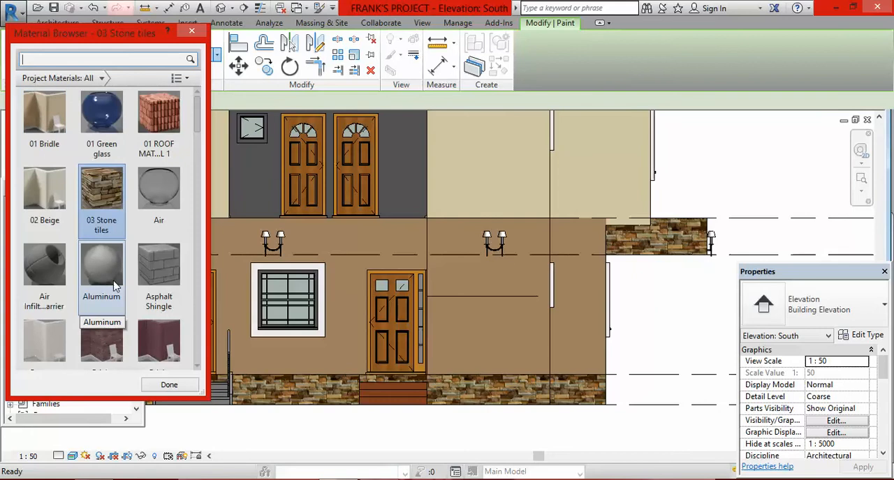
{"action": "left_click", "coordinate": [162, 273]}
{"action": "left_click", "coordinate": [493, 275]}
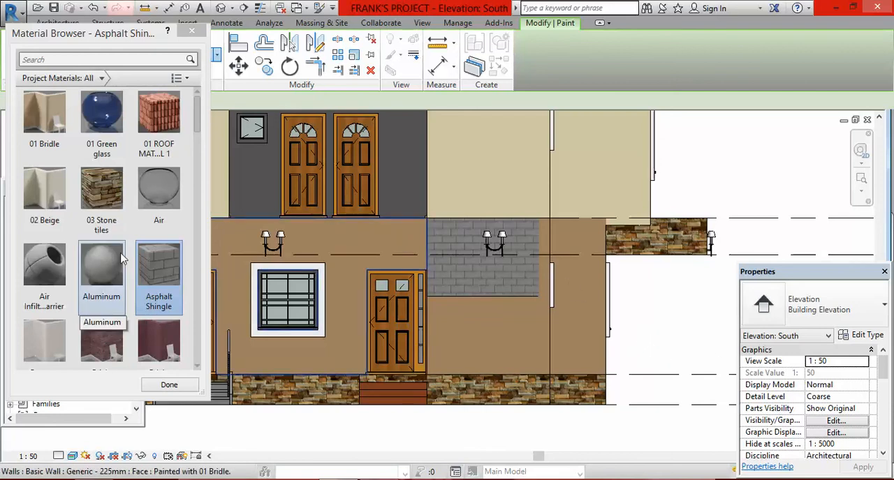
{"action": "scroll", "coordinate": [133, 328], "scroll_direction": "down", "scroll_amount": 1}
{"action": "left_click", "coordinate": [155, 324]}
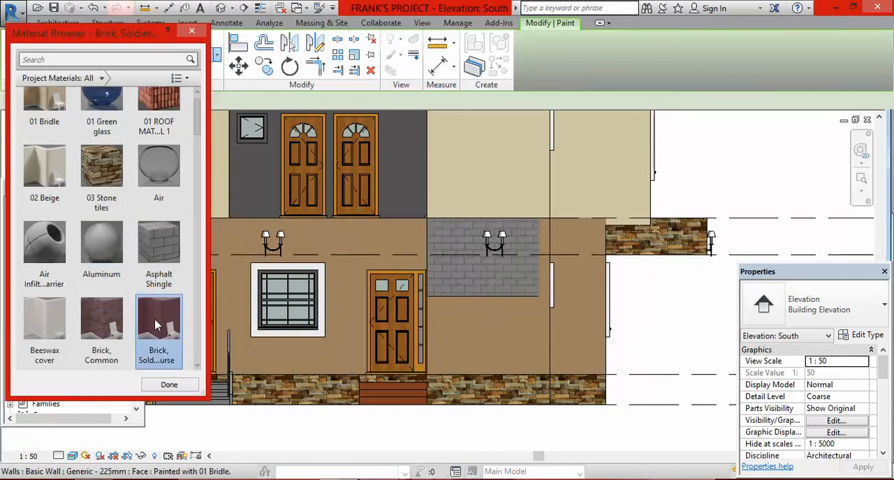
{"action": "left_click", "coordinate": [493, 330]}
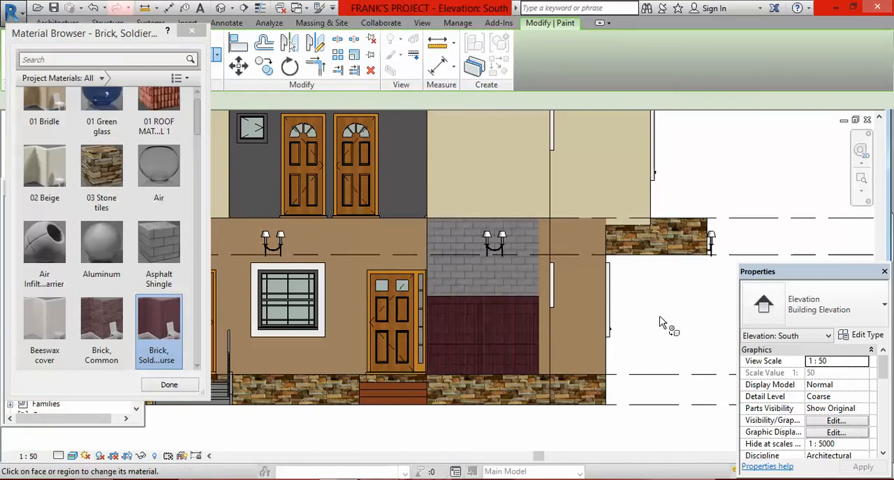
{"action": "left_click", "coordinate": [171, 385]}
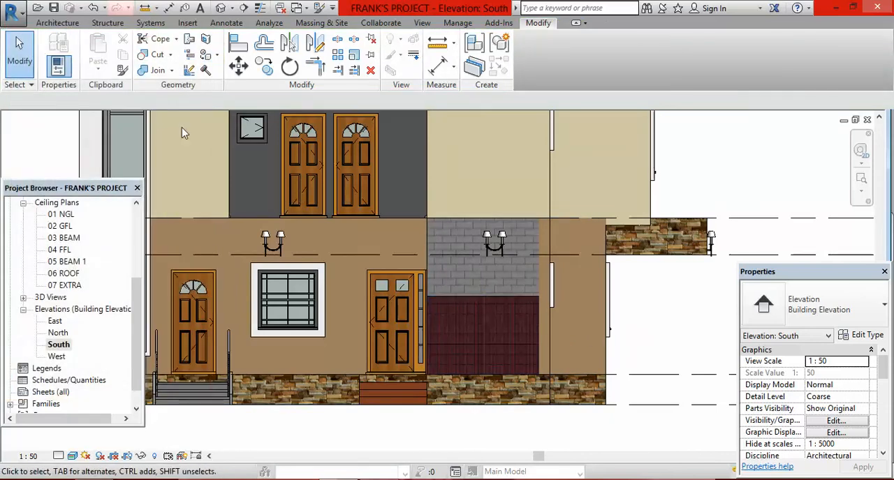
Step: Undo the painting and the horizontal split, back to the Split Face sketch without its boundary line
{"action": "left_click", "coordinate": [93, 8]}
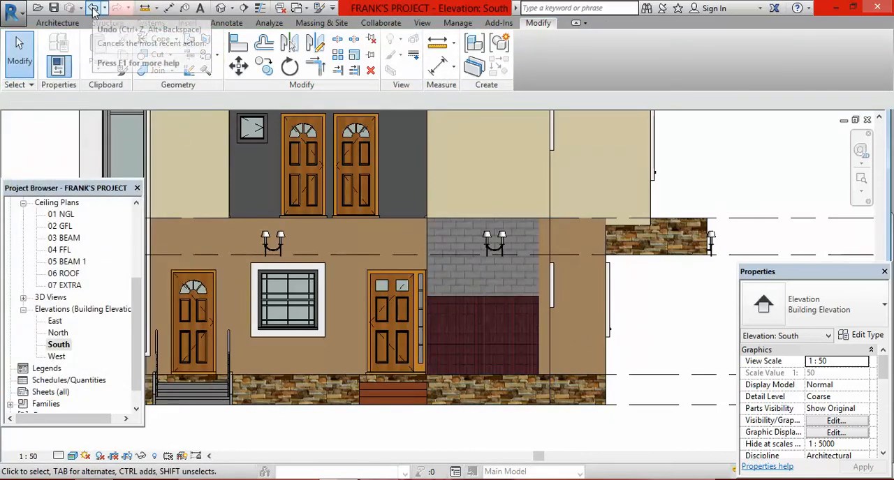
{"action": "left_click", "coordinate": [92, 9]}
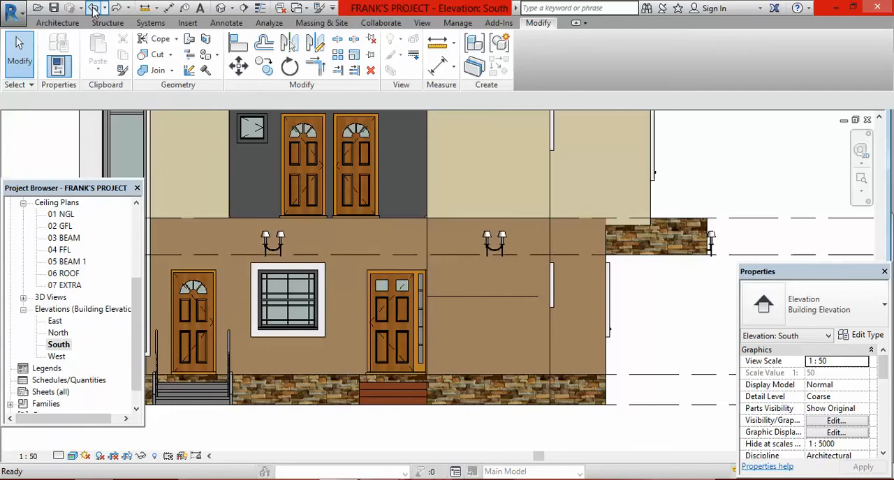
{"action": "left_click", "coordinate": [93, 8]}
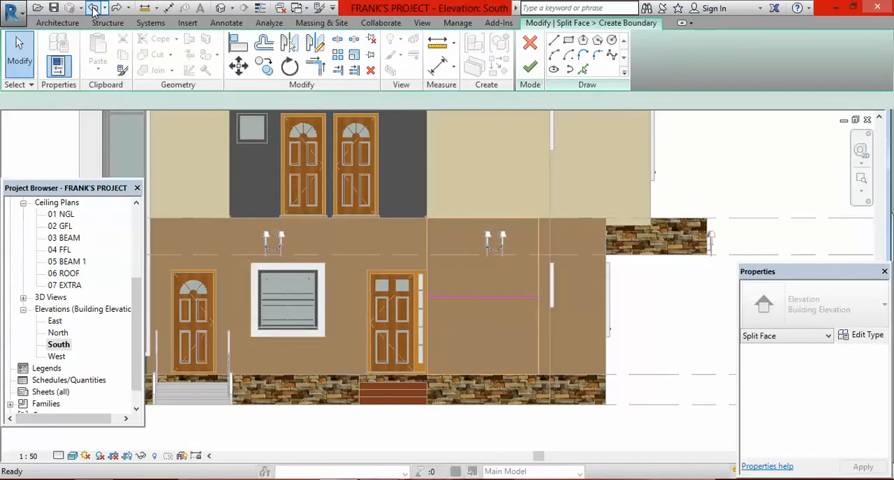
{"action": "left_click", "coordinate": [93, 8]}
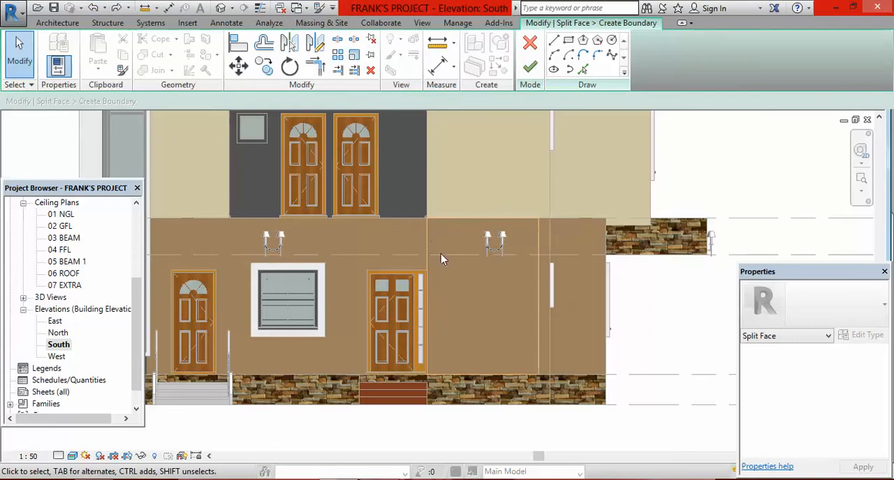
Step: Split the wall face vertically with a 3150 mm boundary line between the midpoints of its top and bottom edges
{"action": "left_click", "coordinate": [554, 42]}
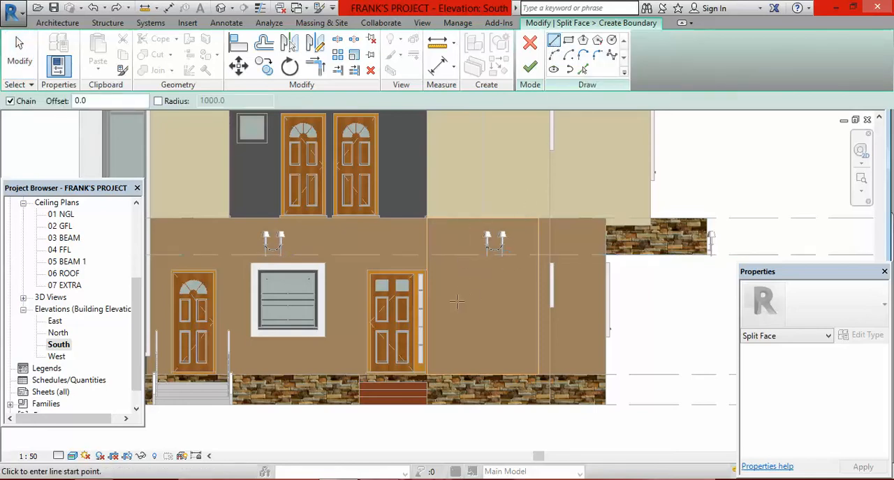
{"action": "left_click", "coordinate": [482, 218]}
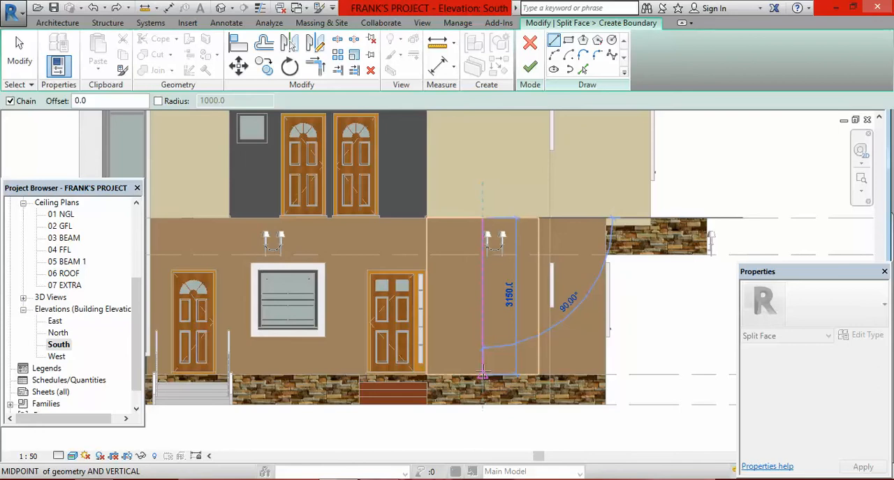
{"action": "scroll", "coordinate": [482, 375], "scroll_direction": "up", "scroll_amount": 2}
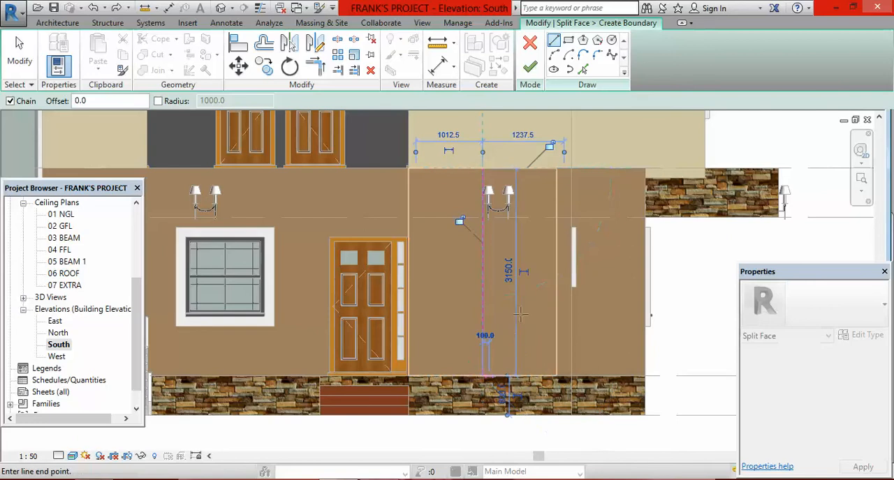
{"action": "scroll", "coordinate": [491, 300], "scroll_direction": "down", "scroll_amount": 1}
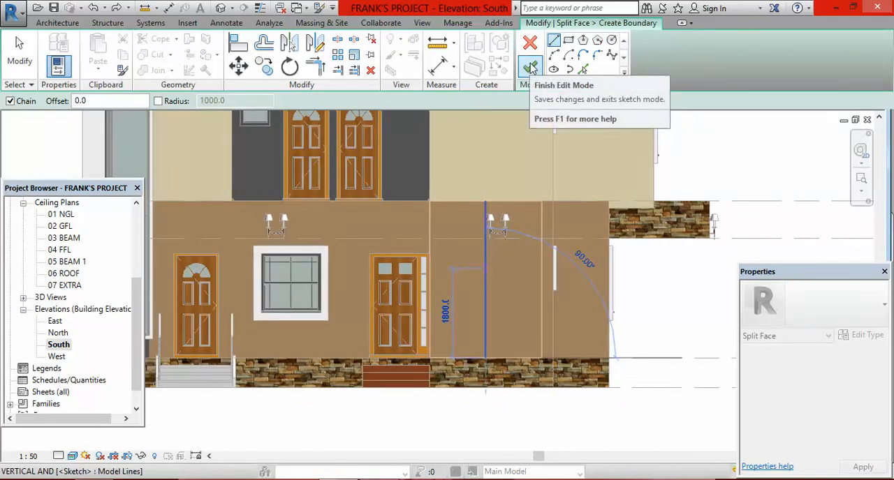
{"action": "left_click", "coordinate": [531, 67]}
{"action": "left_click", "coordinate": [694, 299]}
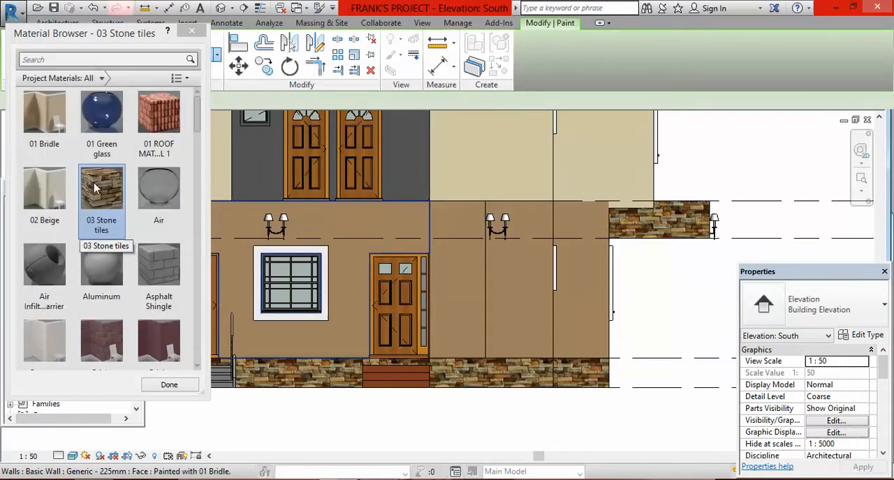
Step: Paint the vertical strip behind the wall lamps with Asphalt Shingle and the strip beside the door with Brick, Soldier Course
{"action": "left_click", "coordinate": [158, 269]}
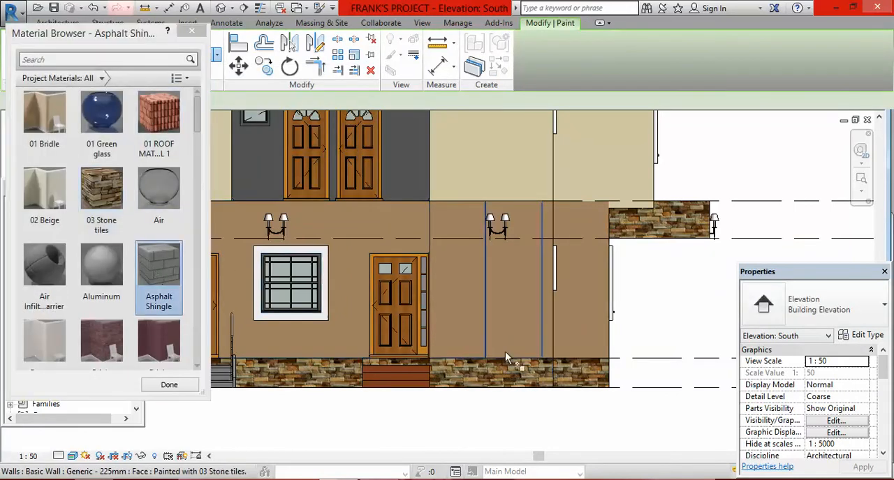
{"action": "left_click", "coordinate": [511, 286]}
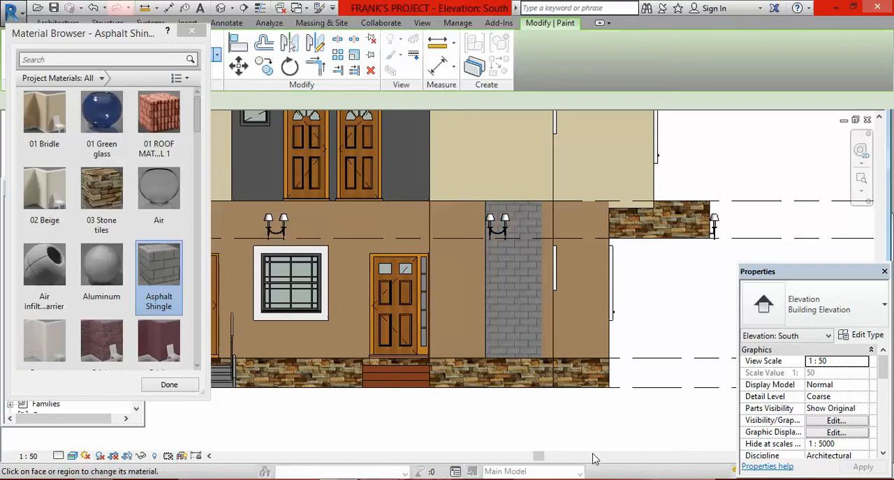
{"action": "scroll", "coordinate": [157, 311], "scroll_direction": "down", "scroll_amount": 1}
{"action": "left_click", "coordinate": [158, 320]}
{"action": "left_click", "coordinate": [453, 296]}
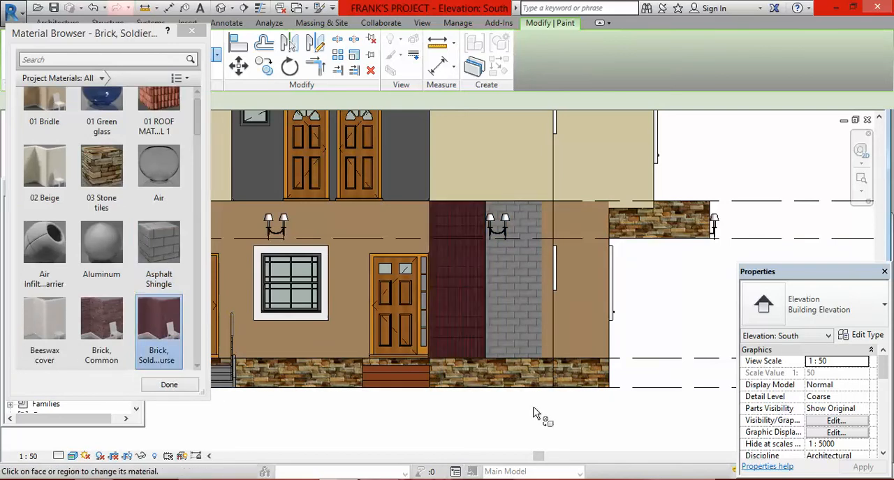
{"action": "left_click", "coordinate": [170, 385]}
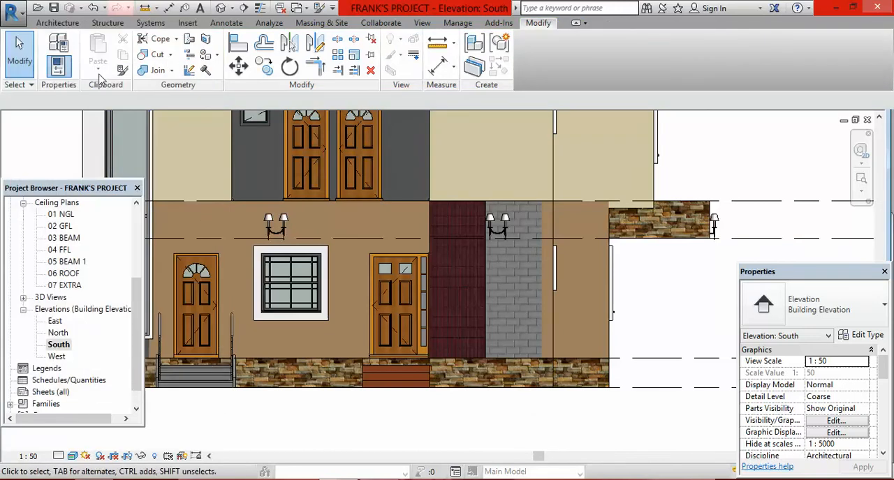
Step: Undo the painting and the vertical split, back to the empty Split Face sketch
{"action": "left_click", "coordinate": [93, 8]}
{"action": "left_click", "coordinate": [93, 7]}
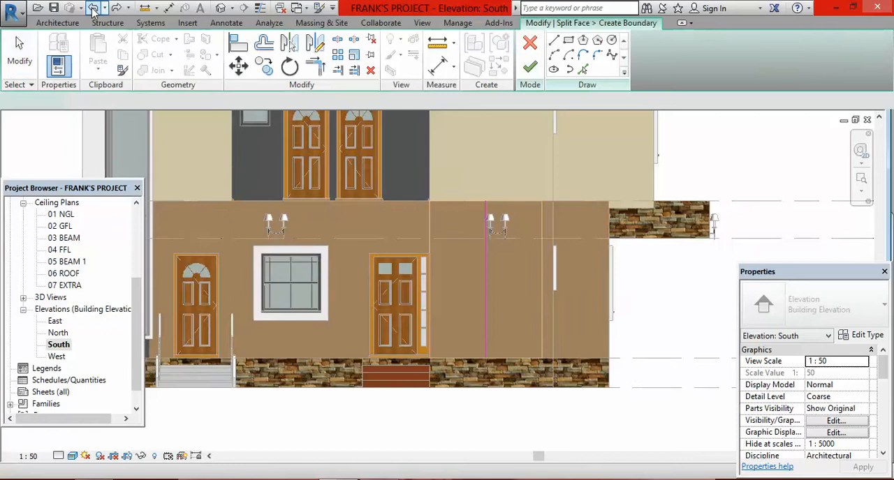
{"action": "scroll", "coordinate": [489, 301], "scroll_direction": "up", "scroll_amount": 2}
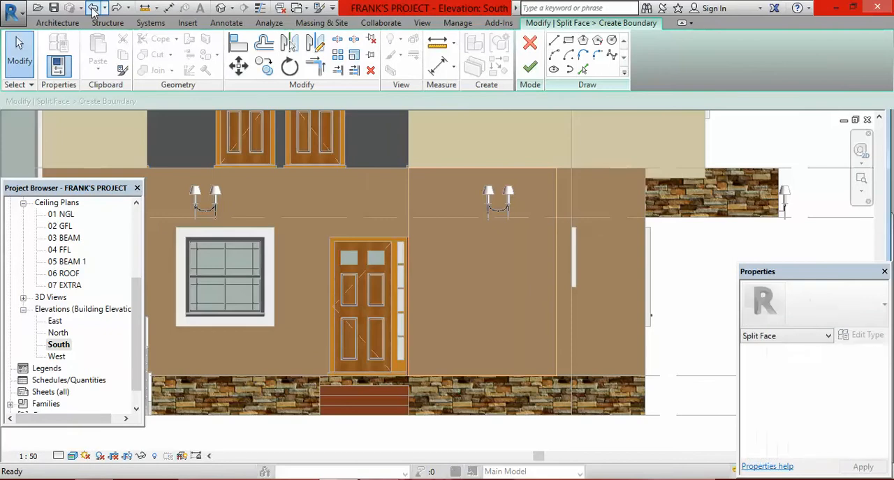
Step: Split the wall face beside the door with a stepped boundary starting and ending on its outer edge, with a 700 mm drop and an 800 by 400 mm notch
{"action": "left_click", "coordinate": [554, 40]}
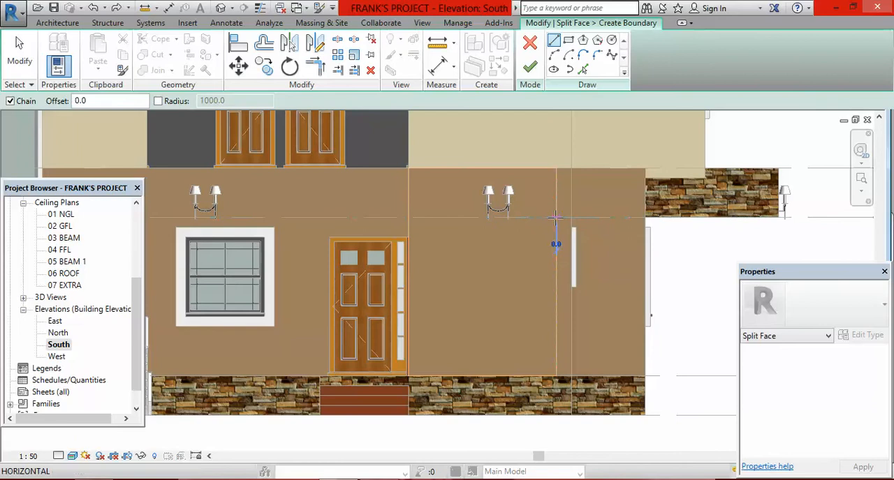
{"action": "left_click", "coordinate": [555, 218]}
{"action": "left_click", "coordinate": [454, 217]}
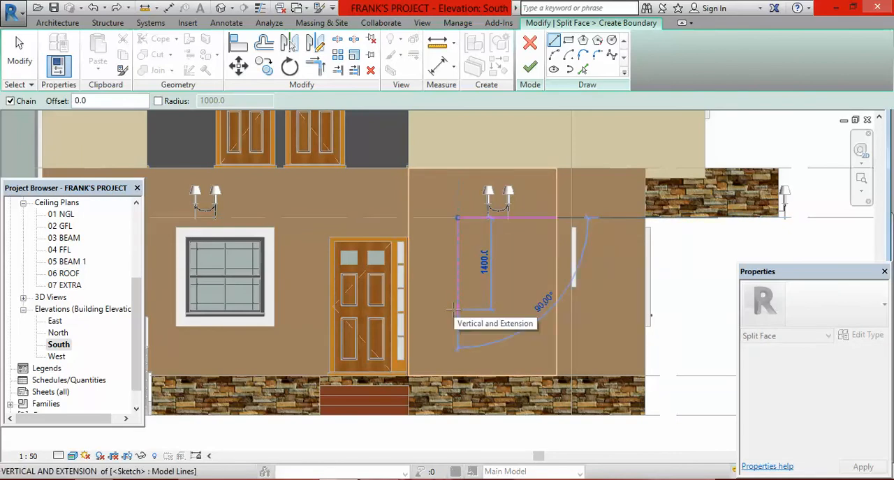
{"action": "left_click", "coordinate": [458, 263]}
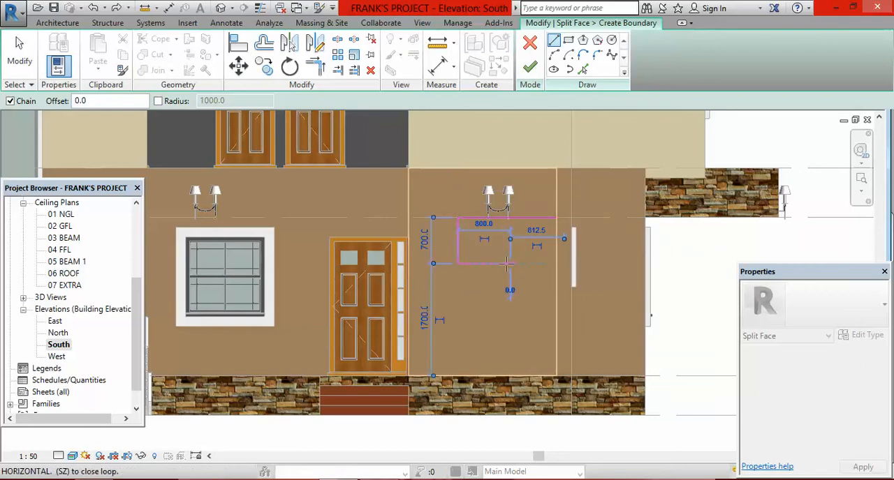
{"action": "left_click", "coordinate": [508, 263]}
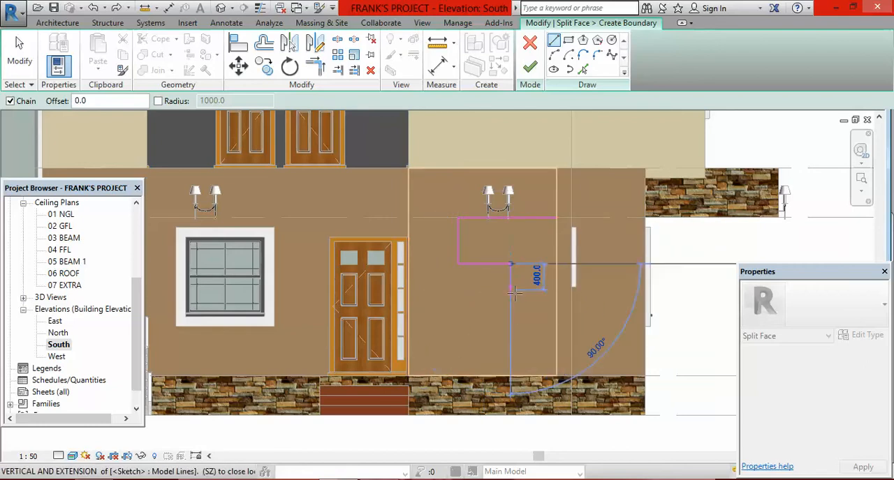
{"action": "left_click", "coordinate": [511, 288]}
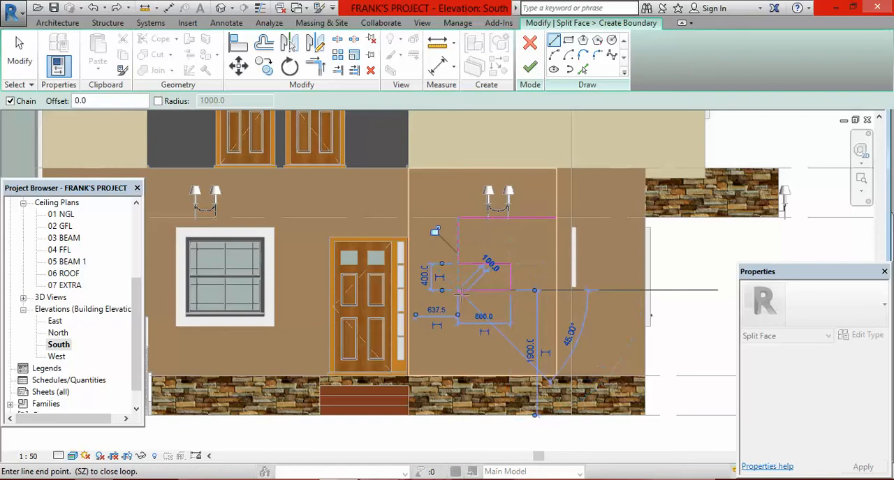
{"action": "left_click", "coordinate": [458, 342]}
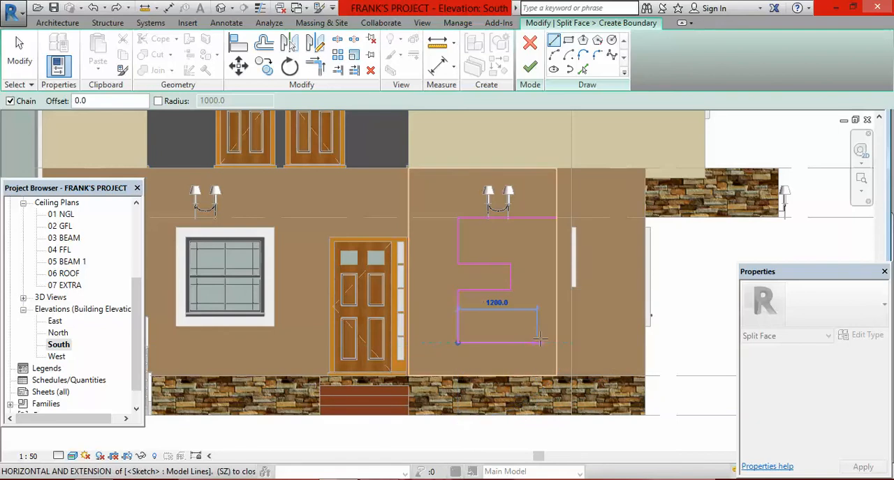
{"action": "left_click", "coordinate": [557, 342]}
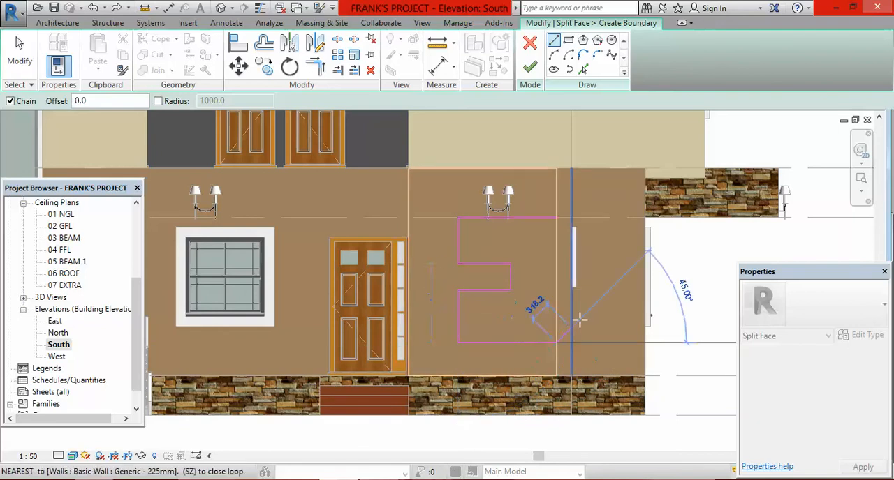
{"action": "key", "text": "Escape"}
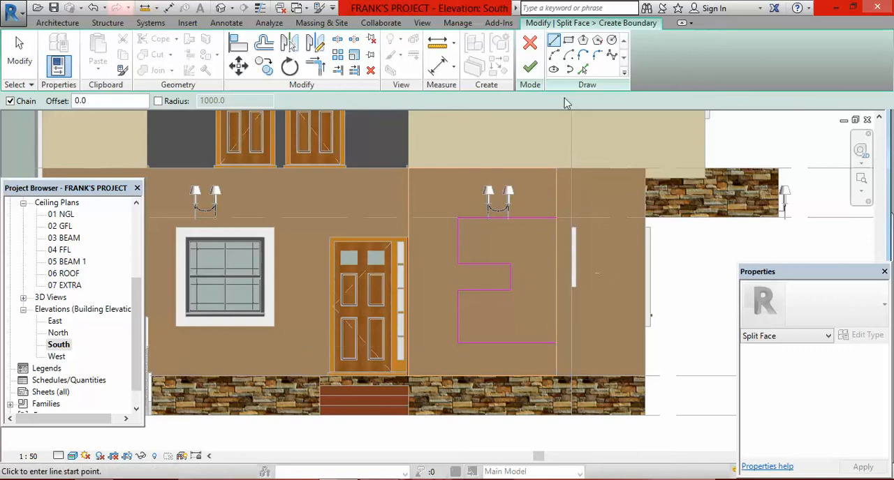
{"action": "left_click", "coordinate": [532, 70]}
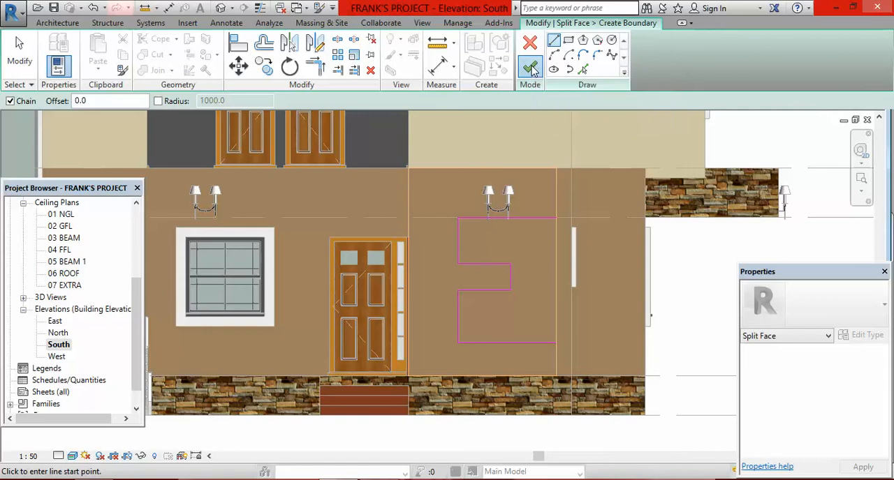
{"action": "left_click", "coordinate": [696, 287]}
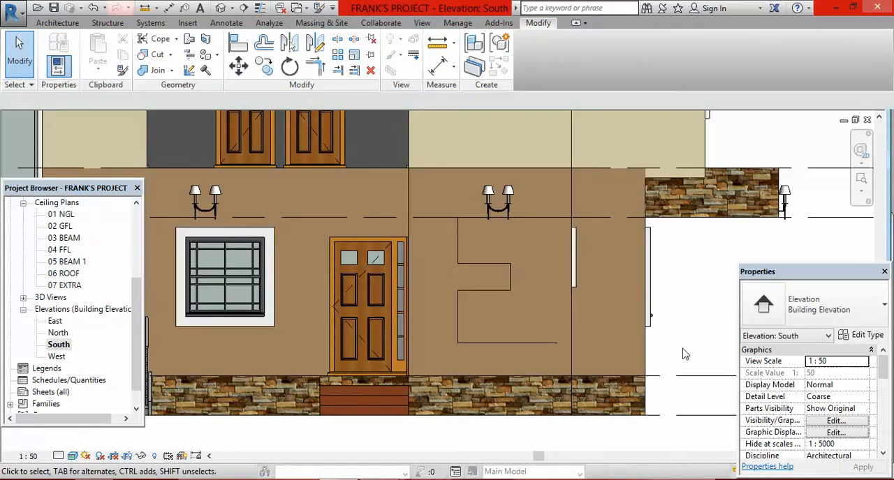
Step: Paint the outer region behind the wall lamps with Asphalt Shingle and the notched inner region with Brick, Soldier Course
{"action": "left_click", "coordinate": [206, 56]}
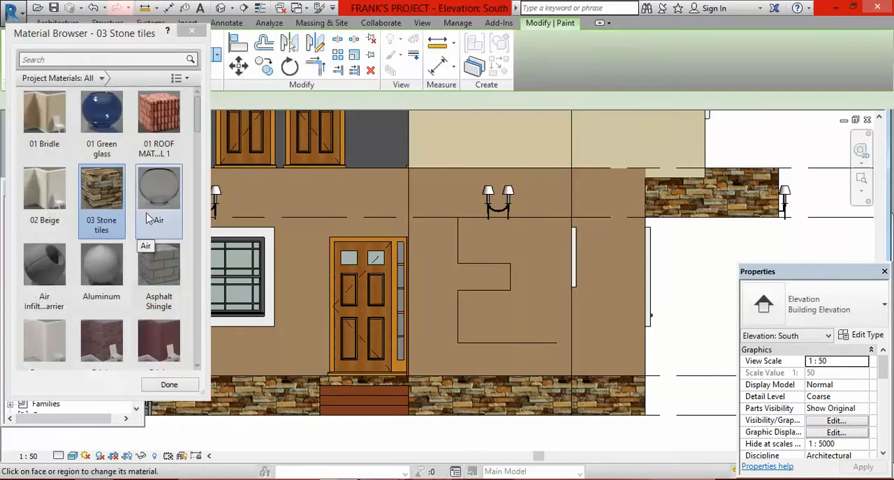
{"action": "left_click", "coordinate": [157, 268]}
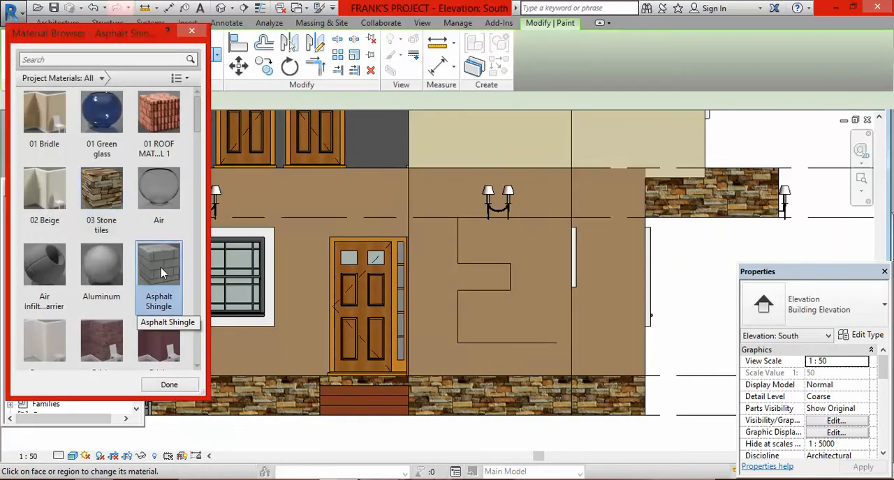
{"action": "left_click", "coordinate": [453, 210]}
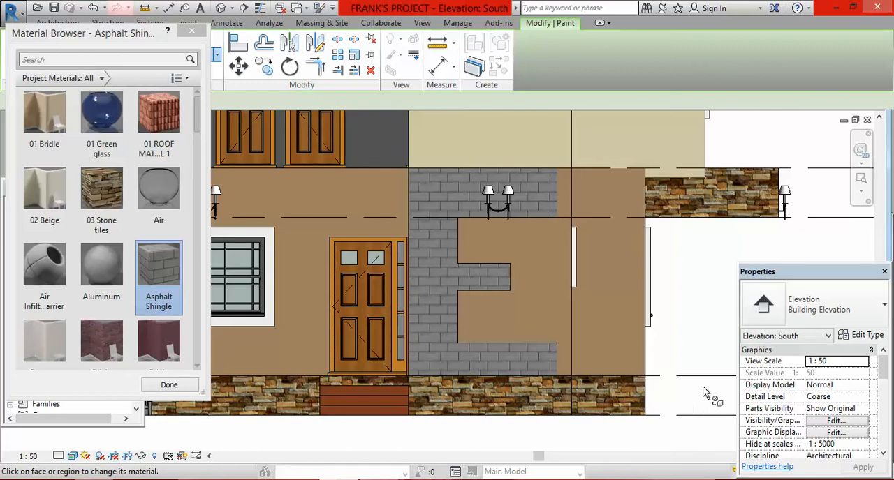
{"action": "scroll", "coordinate": [158, 321], "scroll_direction": "down", "scroll_amount": 1}
{"action": "left_click", "coordinate": [159, 324]}
{"action": "left_click", "coordinate": [506, 314]}
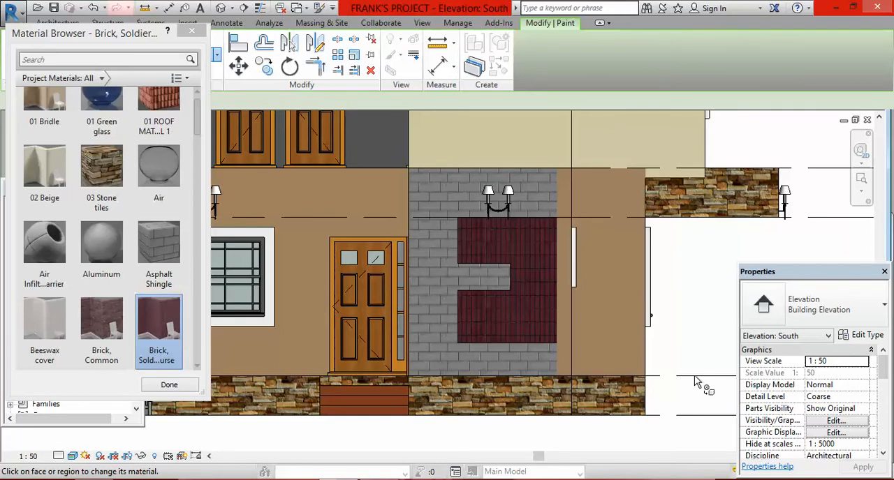
{"action": "left_click", "coordinate": [192, 31]}
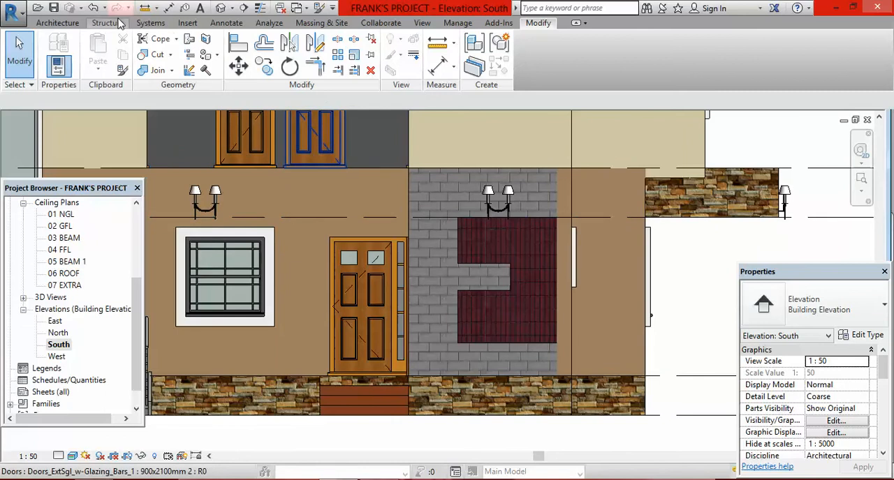
Step: Undo the painting and the stepped split back to the empty Split Face sketch, checking the CAS VID IMAGE reference elevation in Windows Photo Viewer
{"action": "left_click", "coordinate": [93, 8]}
{"action": "left_click", "coordinate": [93, 8]}
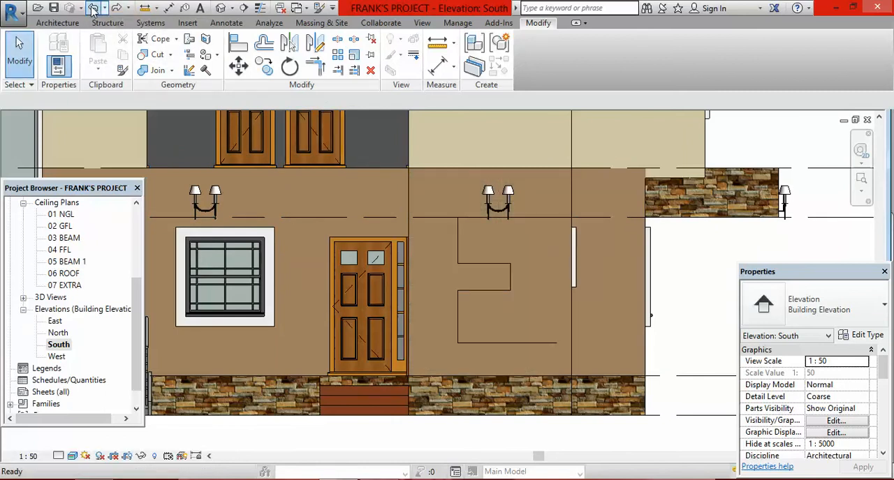
{"action": "left_click", "coordinate": [93, 8]}
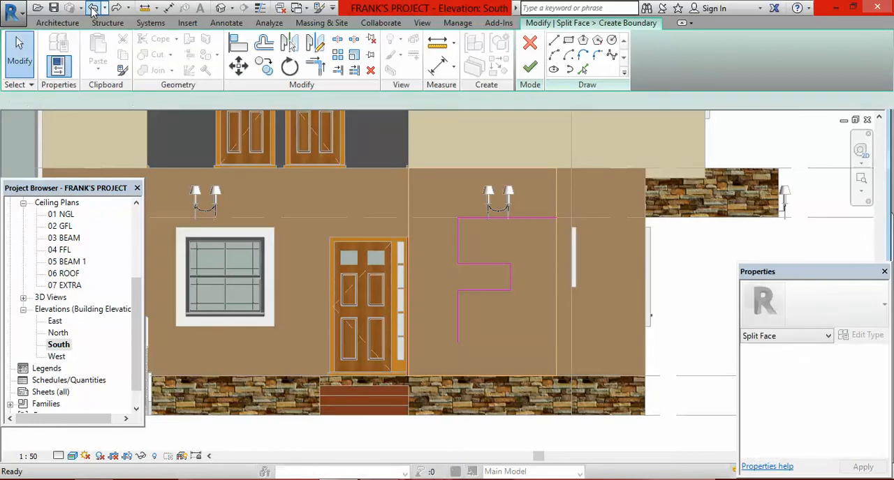
{"action": "key", "text": "alt+Tab"}
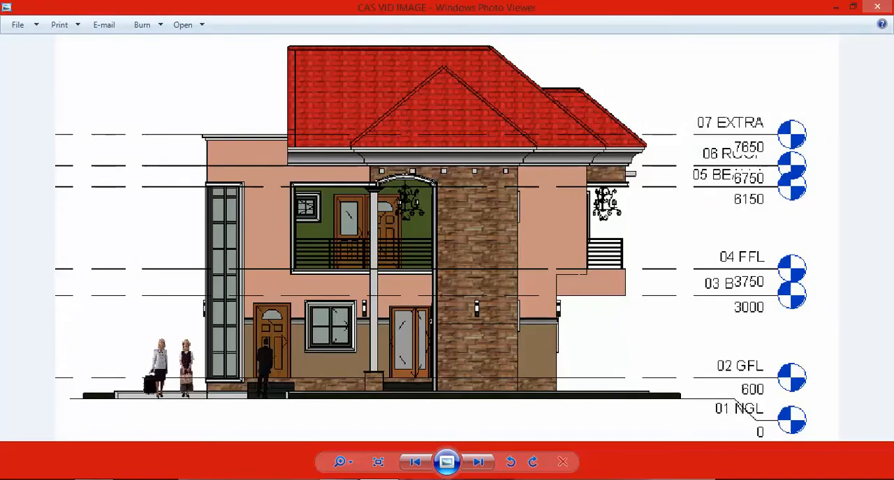
{"action": "left_click", "coordinate": [338, 426]}
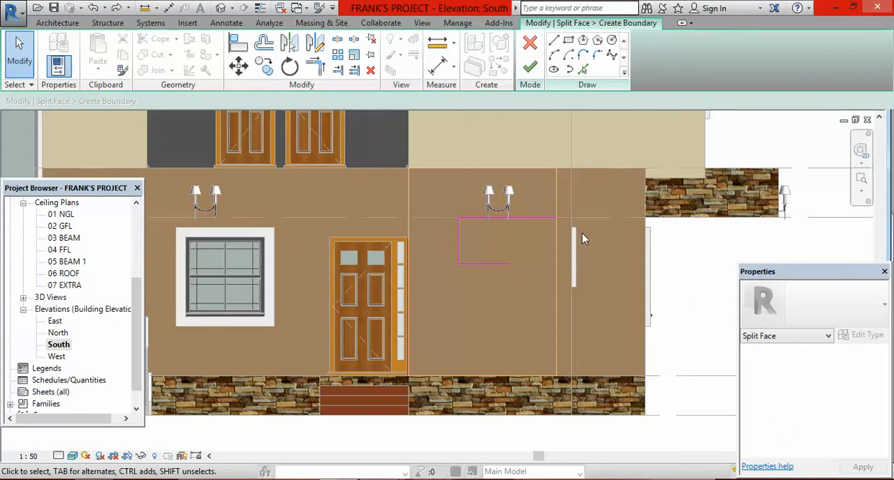
{"action": "left_click", "coordinate": [98, 13]}
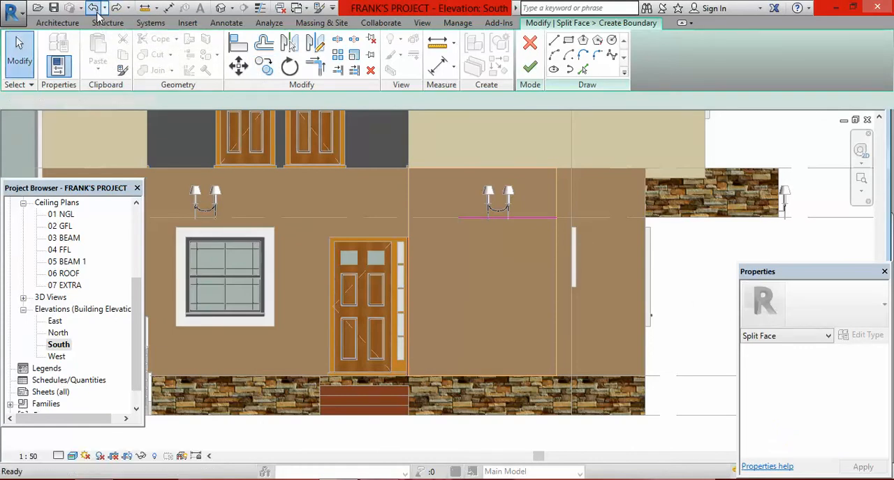
Step: Split the wall face beside the door horizontally with a boundary line from the midpoint of its outer edge to the edge by the door
{"action": "left_click", "coordinate": [555, 42]}
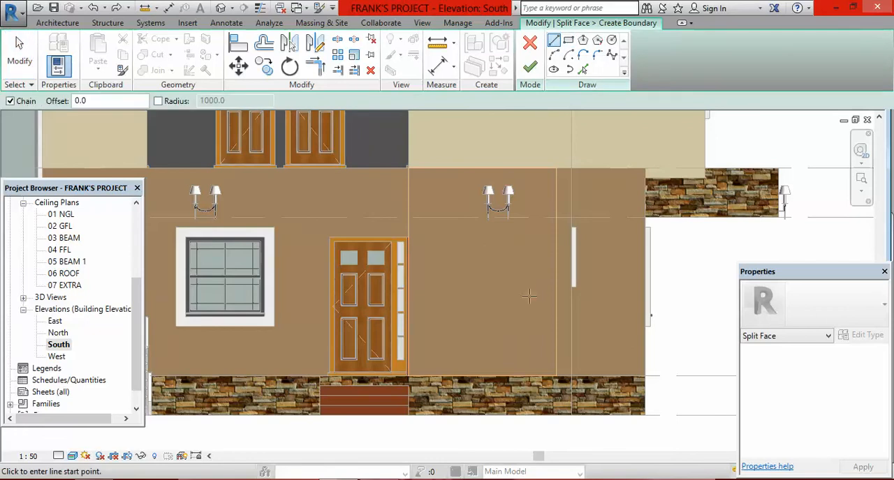
{"action": "left_click", "coordinate": [557, 273]}
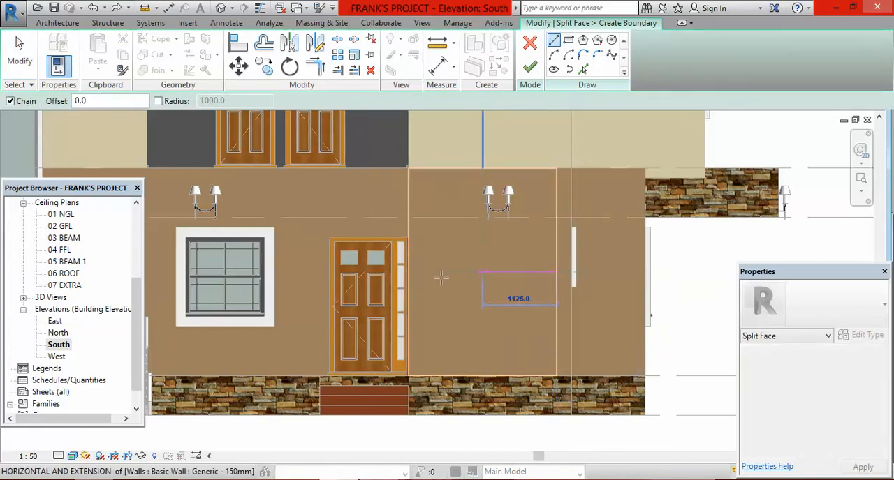
{"action": "left_click", "coordinate": [411, 272]}
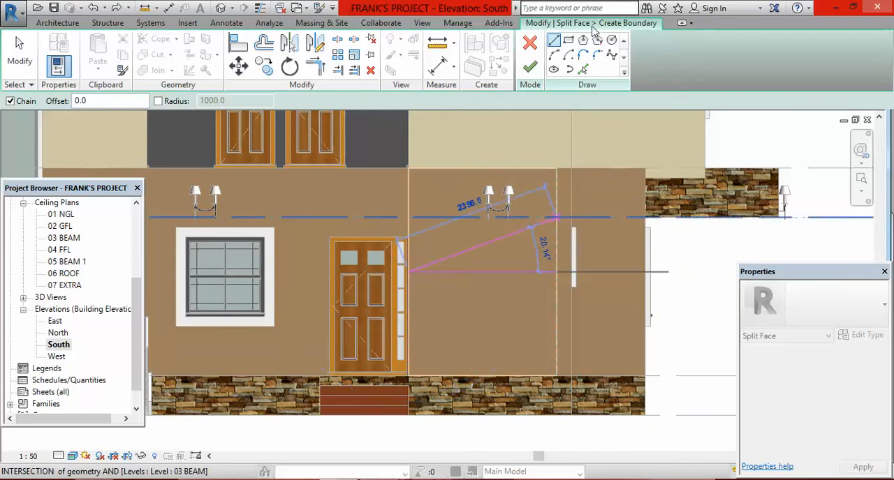
{"action": "left_click", "coordinate": [531, 69]}
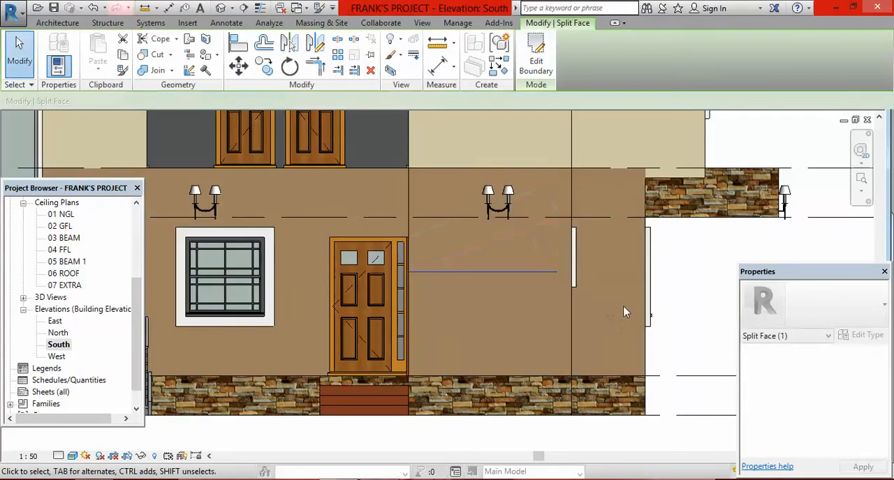
{"action": "key", "text": "Escape"}
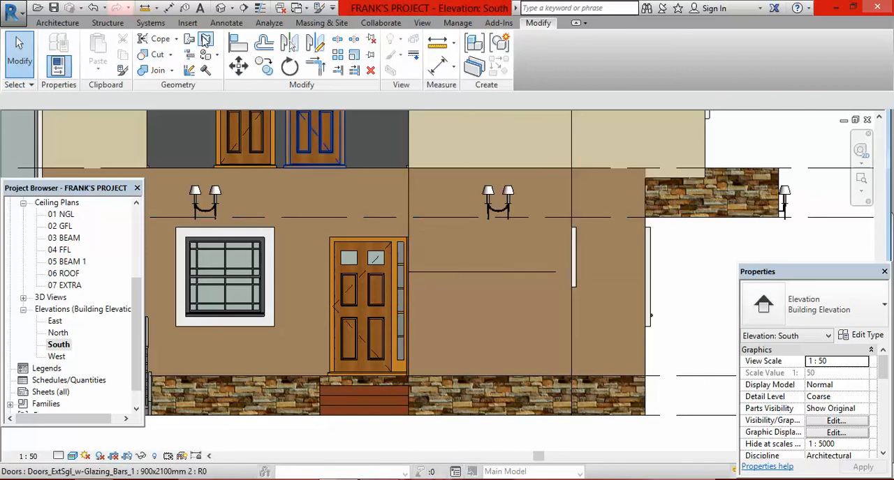
Step: Split the adjoining narrow wall face with a 225 mm horizontal boundary line between the midpoints of its side edges
{"action": "left_click", "coordinate": [204, 40]}
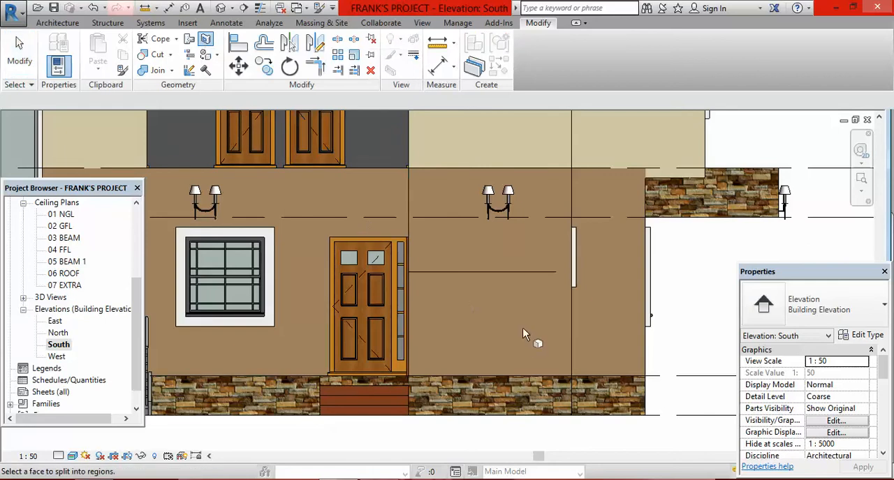
{"action": "left_click", "coordinate": [564, 379]}
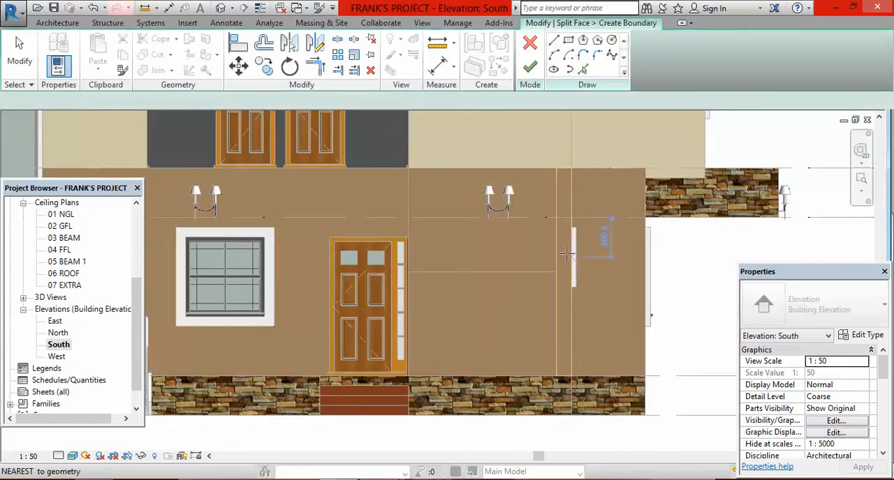
{"action": "scroll", "coordinate": [553, 274], "scroll_direction": "up", "scroll_amount": 2}
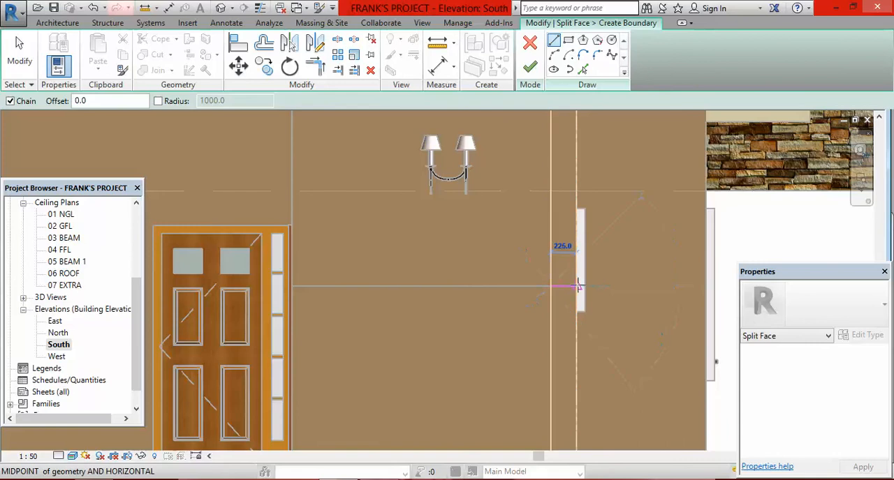
{"action": "left_click", "coordinate": [577, 286]}
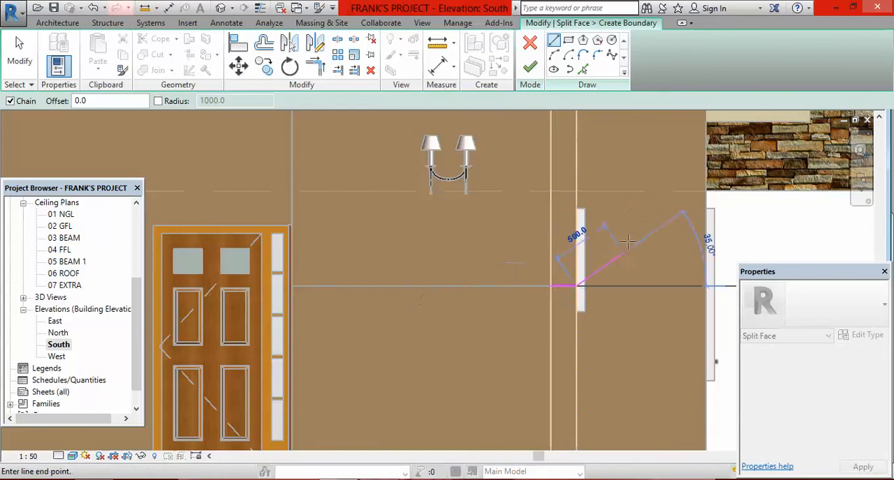
{"action": "left_click", "coordinate": [530, 66]}
{"action": "scroll", "coordinate": [597, 288], "scroll_direction": "down", "scroll_amount": 5}
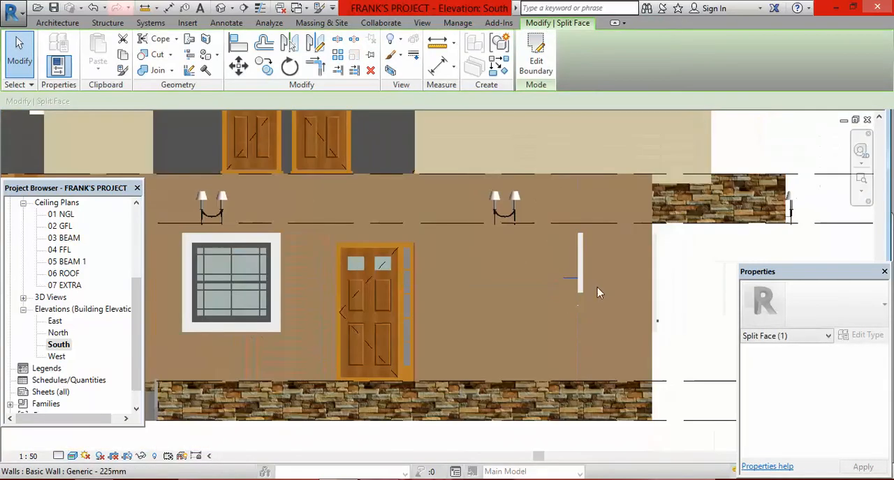
{"action": "scroll", "coordinate": [539, 281], "scroll_direction": "up", "scroll_amount": 1}
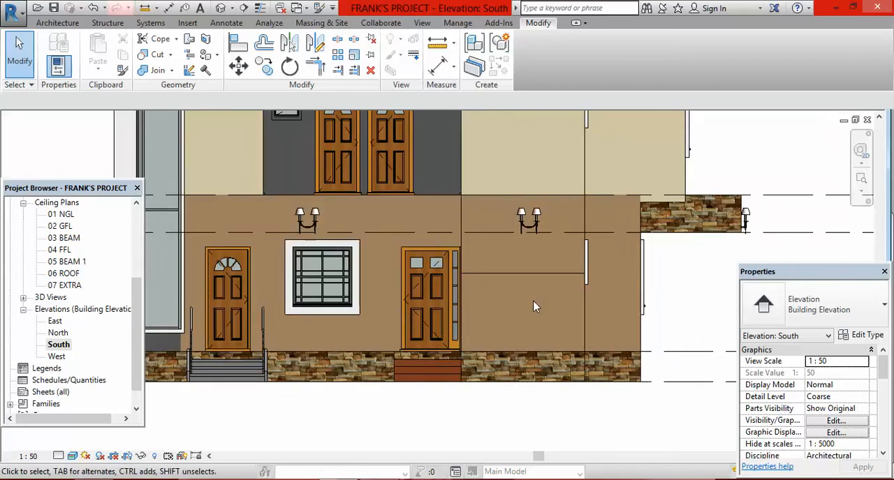
Step: Paint the upper regions of the split wall face behind the lamps and the adjoining narrow face with 02 Beige
{"action": "scroll", "coordinate": [534, 294], "scroll_direction": "down", "scroll_amount": 1}
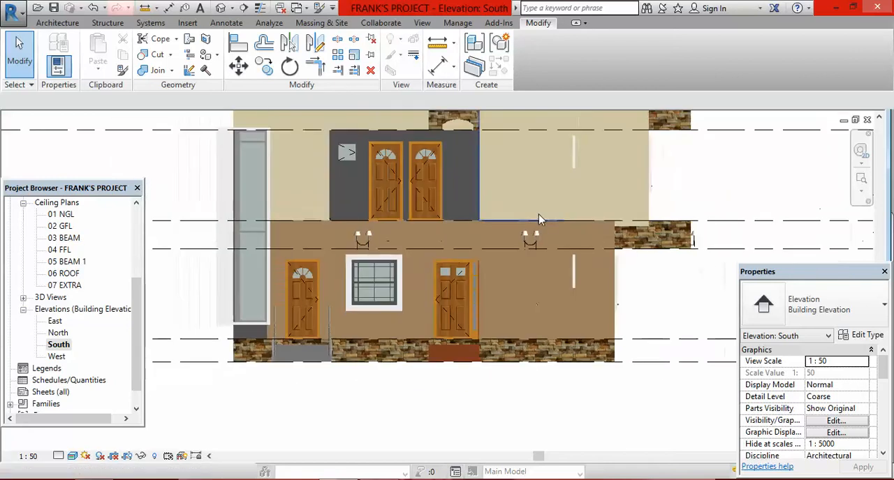
{"action": "left_click", "coordinate": [206, 70]}
{"action": "left_click", "coordinate": [44, 189]}
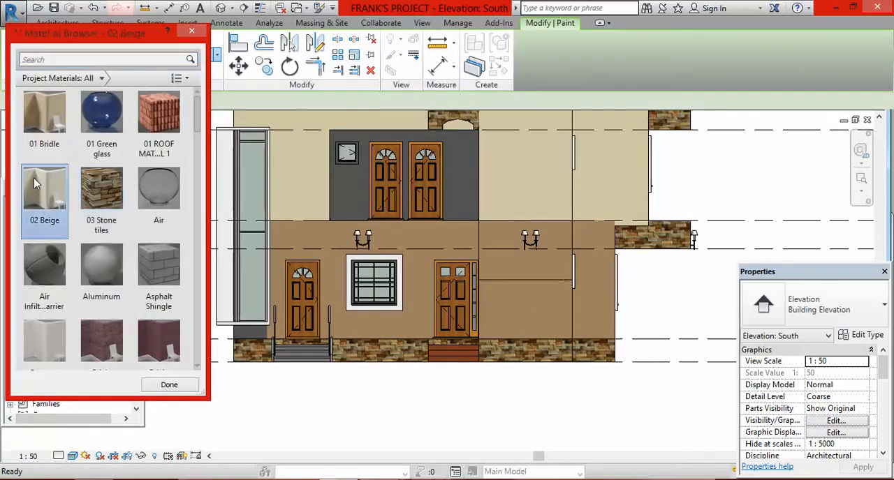
{"action": "scroll", "coordinate": [524, 239], "scroll_direction": "up", "scroll_amount": 2}
{"action": "left_click", "coordinate": [517, 259]}
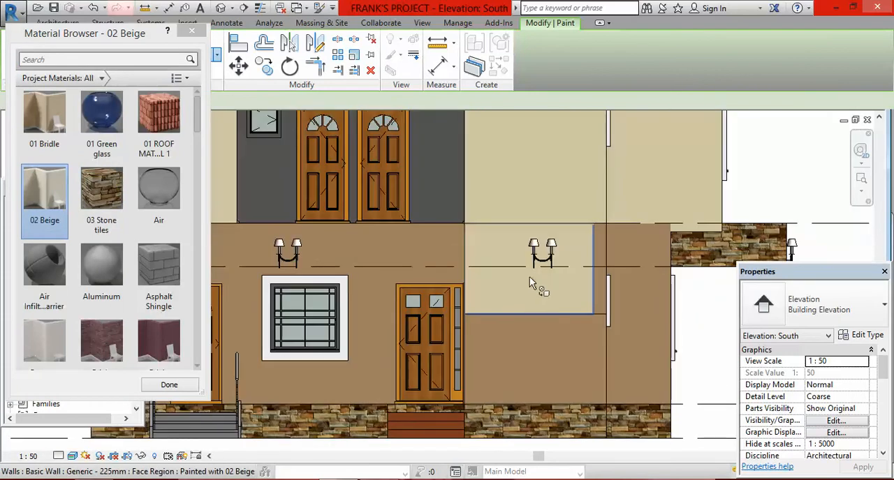
{"action": "scroll", "coordinate": [597, 252], "scroll_direction": "up", "scroll_amount": 1}
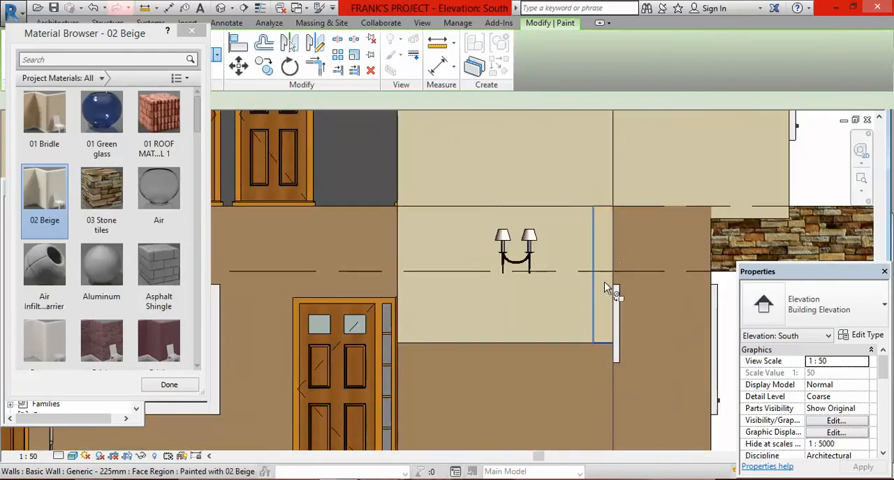
Step: Finish painting the wall regions, leave the Paint command and review the whole South elevation
{"action": "scroll", "coordinate": [591, 304], "scroll_direction": "down", "scroll_amount": 3}
{"action": "scroll", "coordinate": [590, 300], "scroll_direction": "down", "scroll_amount": 1}
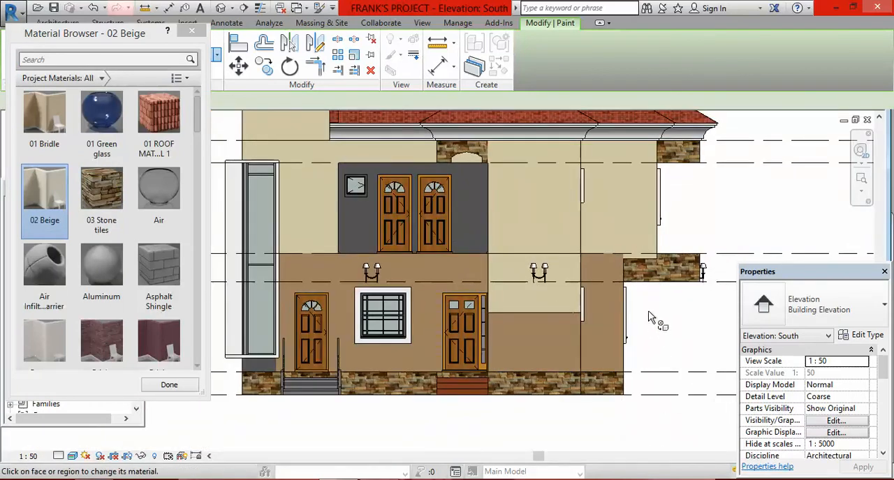
{"action": "scroll", "coordinate": [628, 307], "scroll_direction": "down", "scroll_amount": 1}
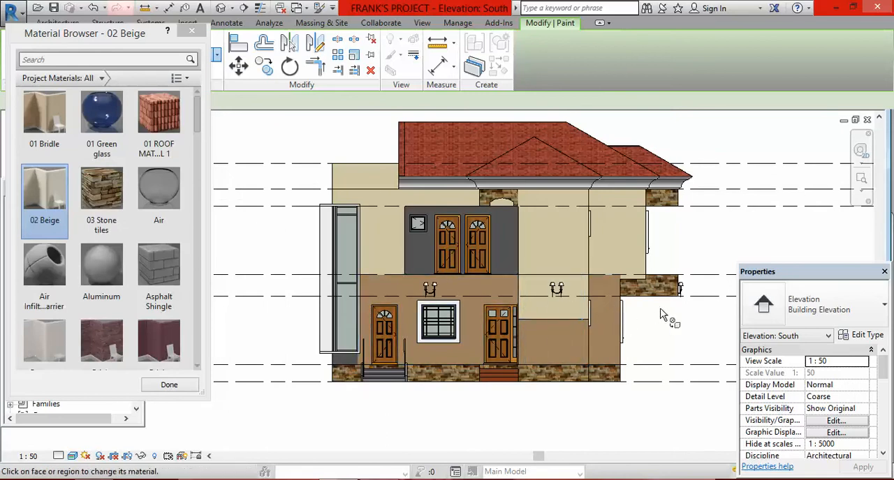
{"action": "right_click", "coordinate": [668, 261]}
{"action": "left_click", "coordinate": [709, 241]}
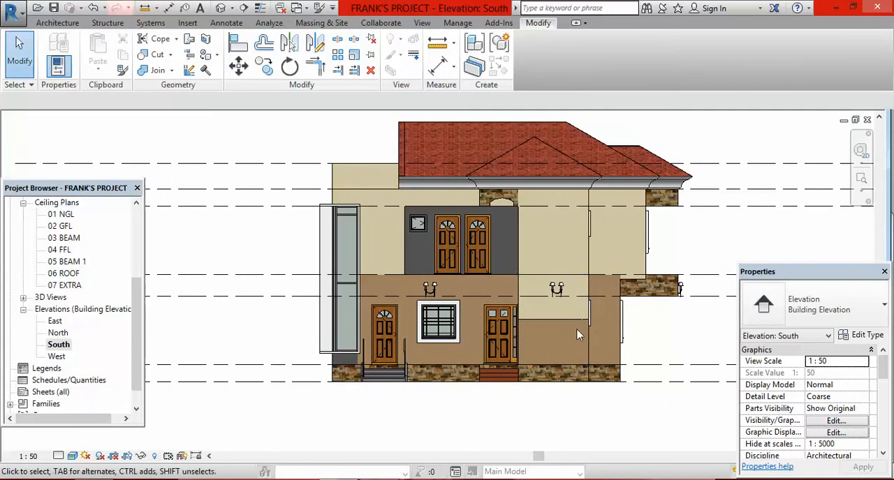
Step: Check the material of the entrance steps' sweep in the in-place editor, leaving the model without changes
{"action": "scroll", "coordinate": [579, 332], "scroll_direction": "up", "scroll_amount": 3}
{"action": "scroll", "coordinate": [523, 263], "scroll_direction": "down", "scroll_amount": 2}
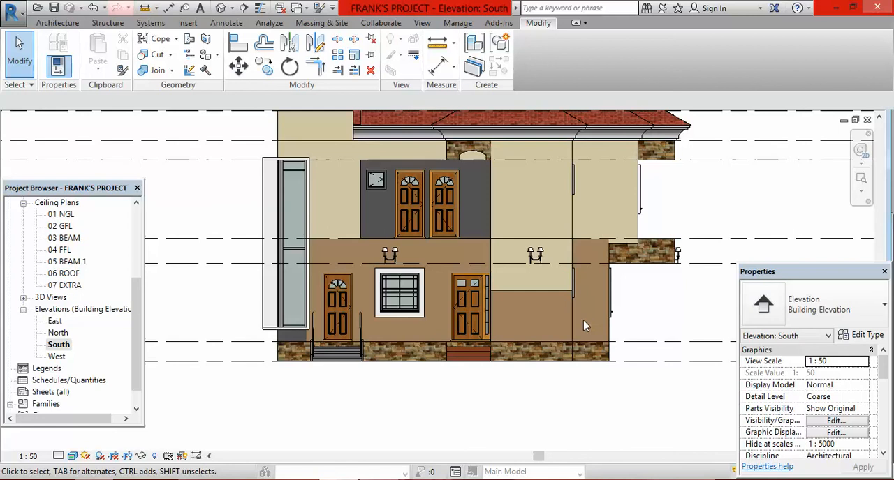
{"action": "scroll", "coordinate": [462, 362], "scroll_direction": "up", "scroll_amount": 3}
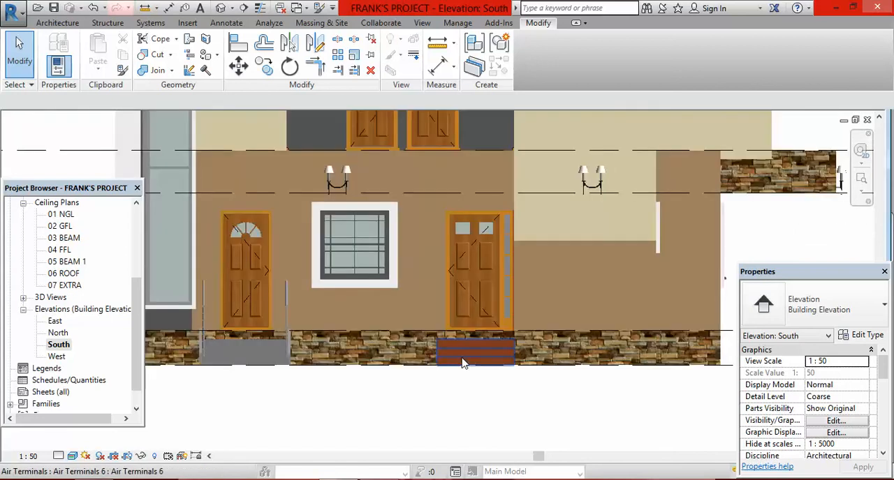
{"action": "scroll", "coordinate": [467, 338], "scroll_direction": "up", "scroll_amount": 3}
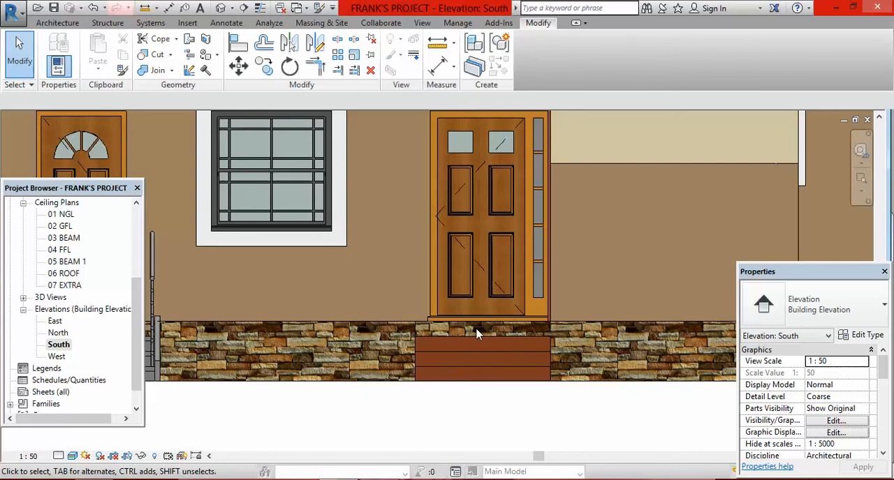
{"action": "scroll", "coordinate": [479, 336], "scroll_direction": "up", "scroll_amount": 2}
{"action": "scroll", "coordinate": [453, 338], "scroll_direction": "down", "scroll_amount": 2}
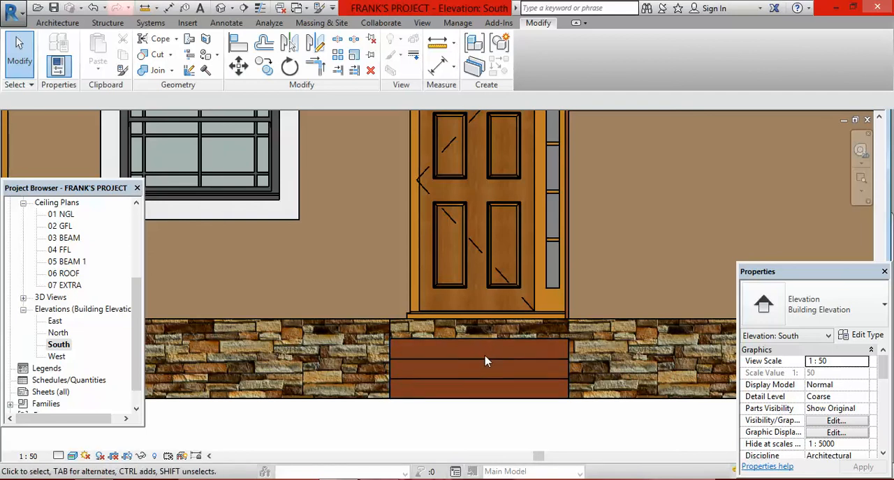
{"action": "left_click", "coordinate": [486, 361]}
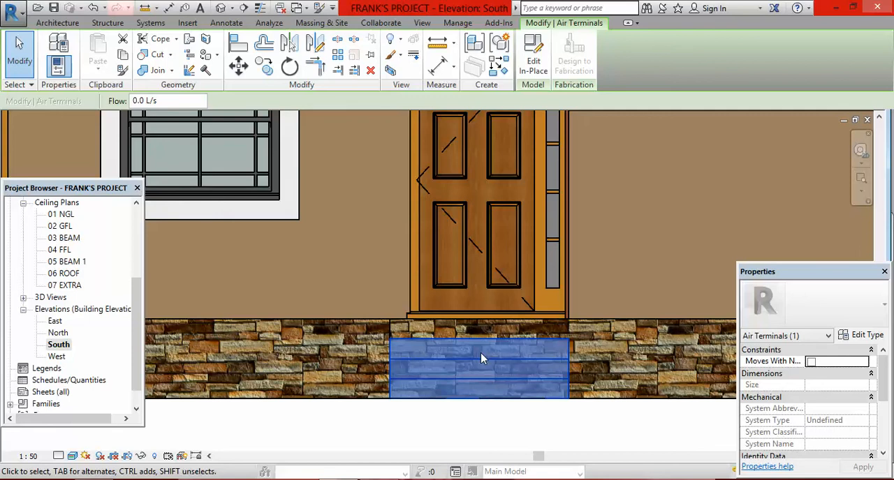
{"action": "left_click", "coordinate": [533, 61]}
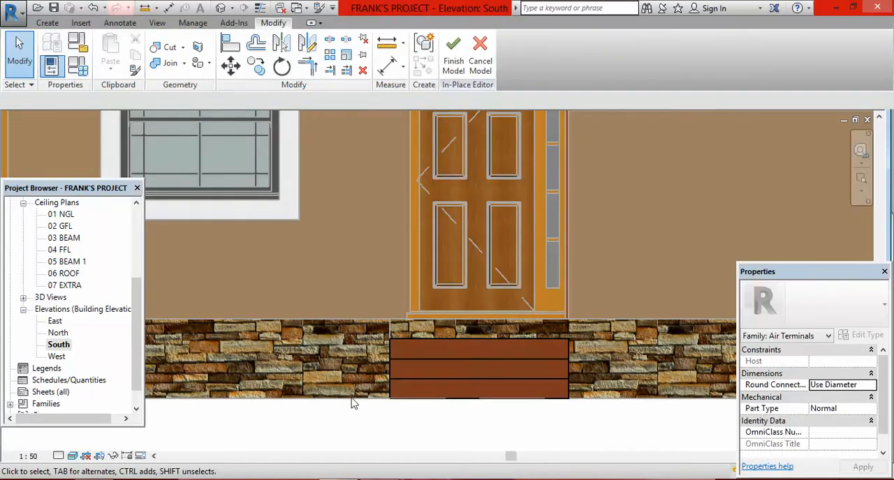
{"action": "left_click", "coordinate": [883, 454]}
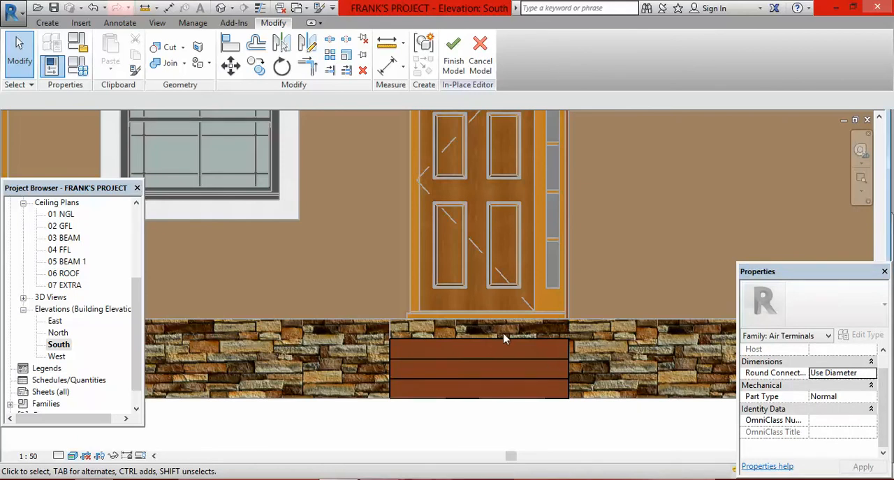
{"action": "left_click", "coordinate": [515, 361]}
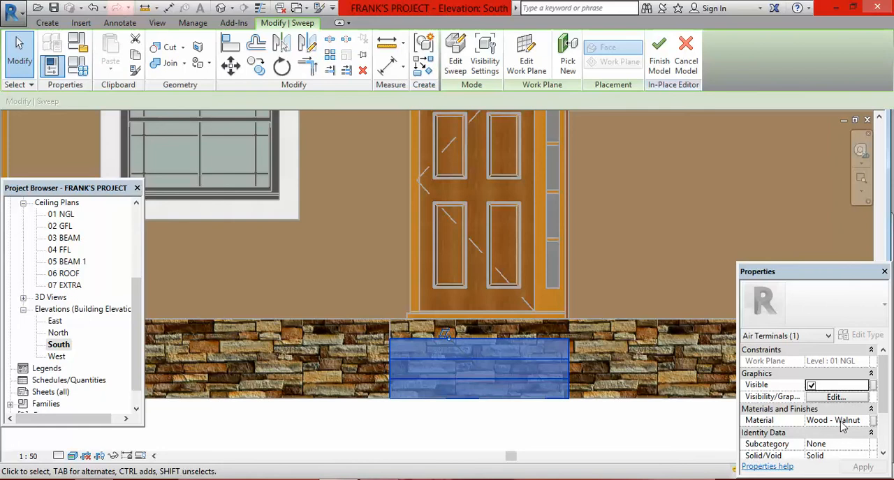
{"action": "left_click", "coordinate": [686, 56]}
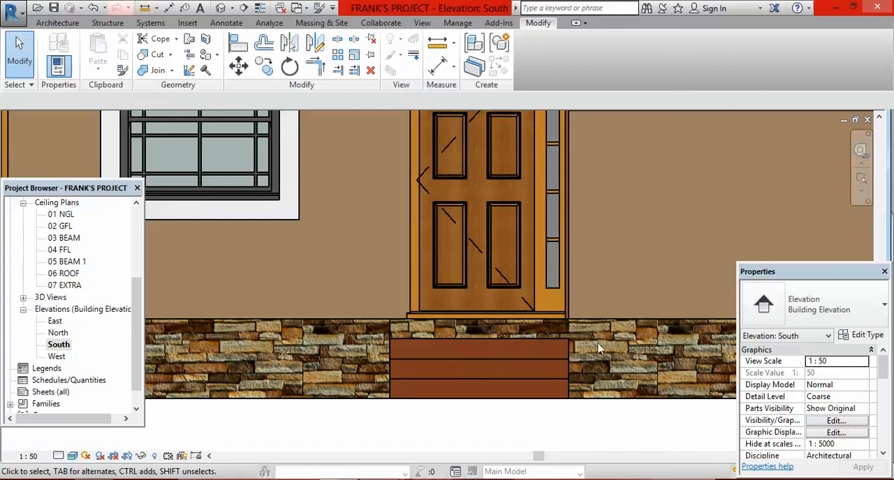
Step: Split the stone base wall face with a vertical boundary line along the entrance steps' edge, from the wall's bottom to its top
{"action": "scroll", "coordinate": [504, 338], "scroll_direction": "down", "scroll_amount": 3}
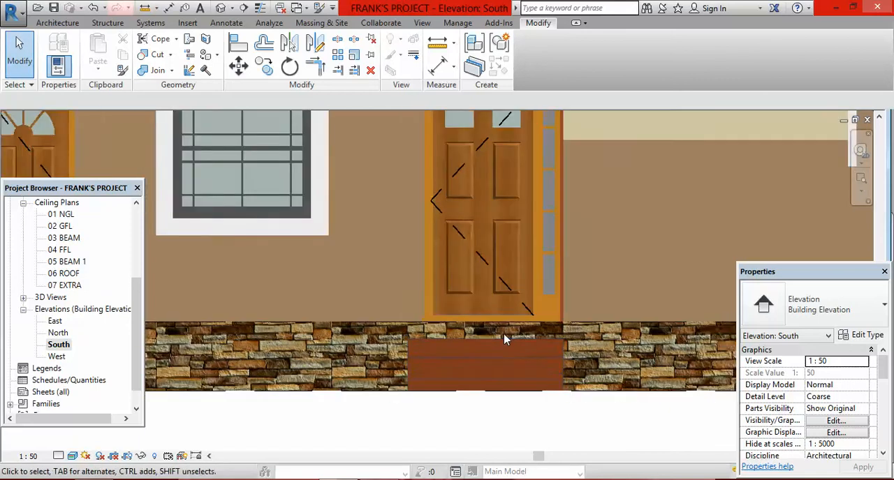
{"action": "left_click", "coordinate": [206, 40]}
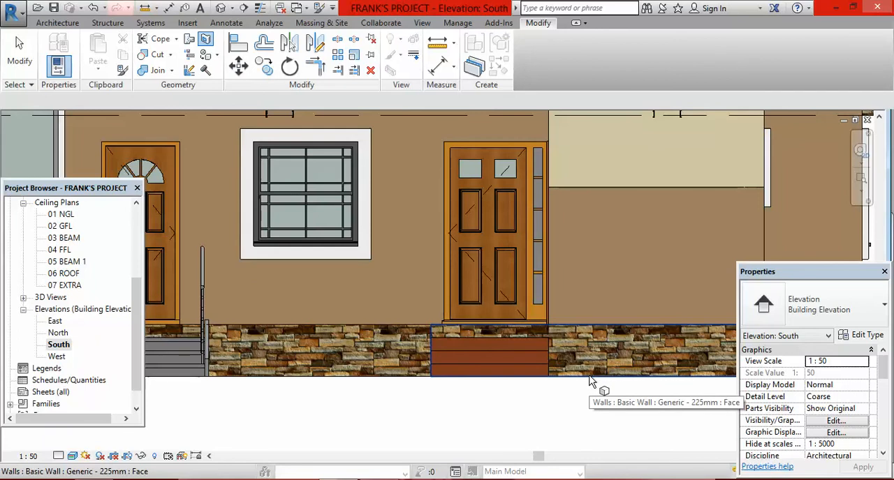
{"action": "left_click", "coordinate": [590, 380]}
{"action": "scroll", "coordinate": [549, 350], "scroll_direction": "up", "scroll_amount": 3}
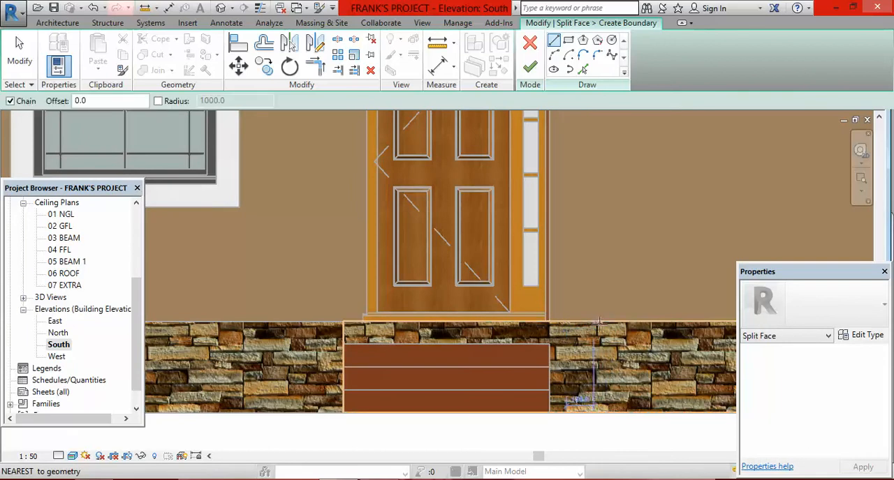
{"action": "left_click", "coordinate": [555, 323]}
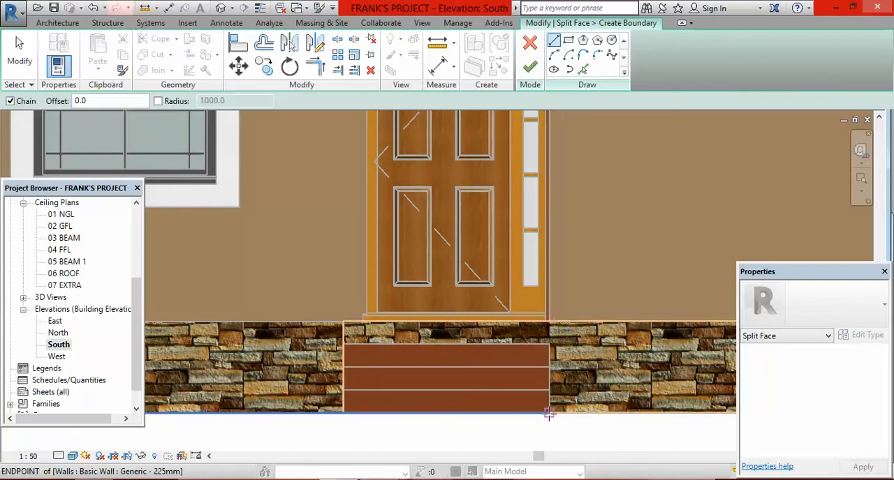
{"action": "left_click", "coordinate": [549, 413]}
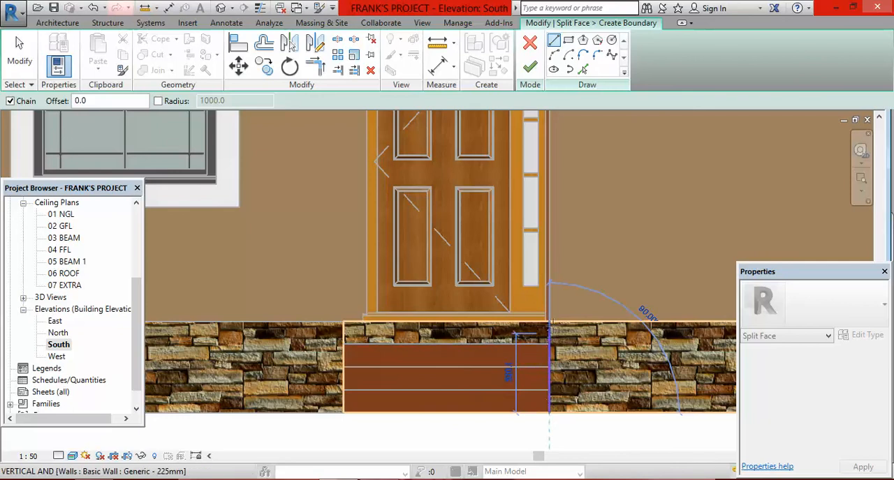
{"action": "left_click", "coordinate": [549, 323]}
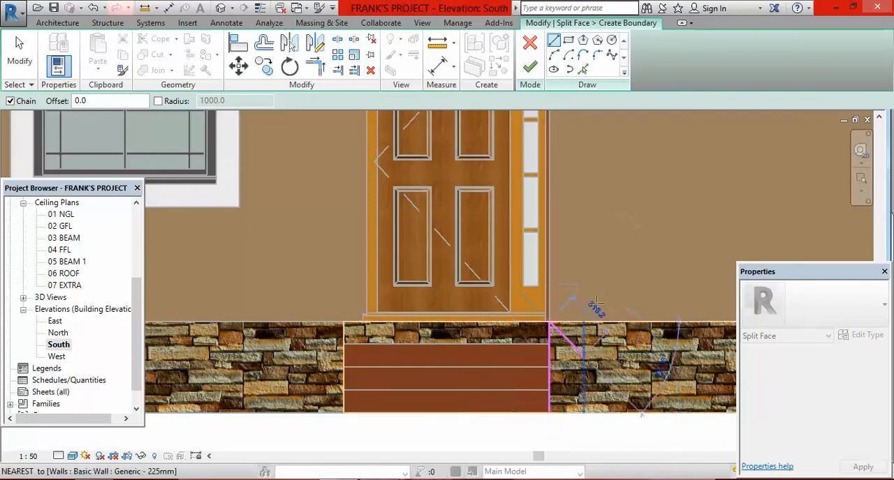
{"action": "left_click", "coordinate": [529, 68]}
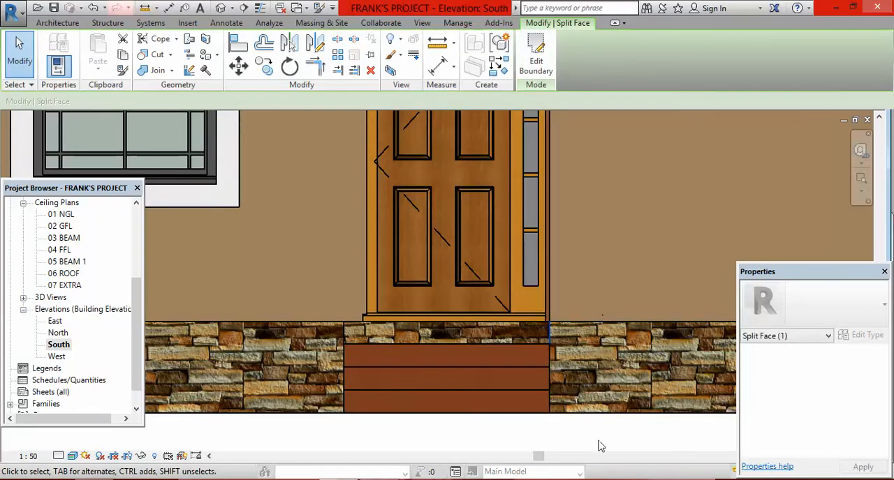
{"action": "left_click", "coordinate": [594, 449]}
Step: Paint the split base wall region behind the entrance steps with Wood - Walnut and end the Paint command
{"action": "scroll", "coordinate": [490, 377], "scroll_direction": "down", "scroll_amount": 2}
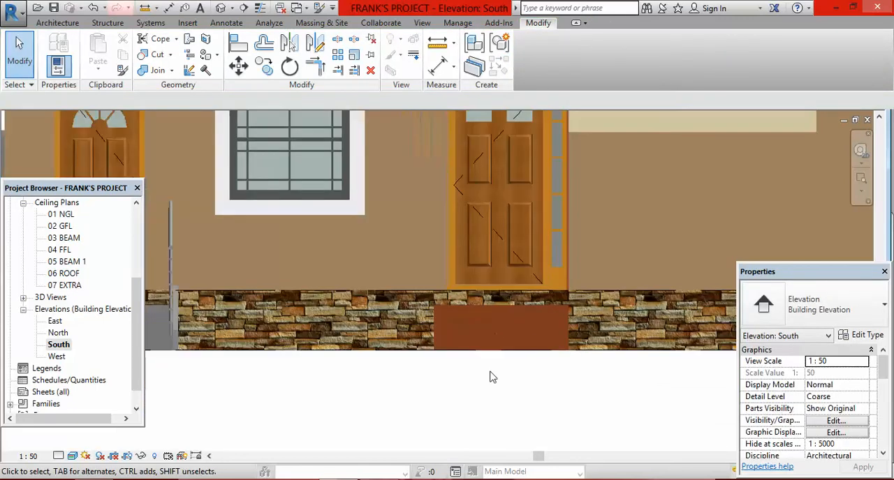
{"action": "left_click", "coordinate": [205, 56]}
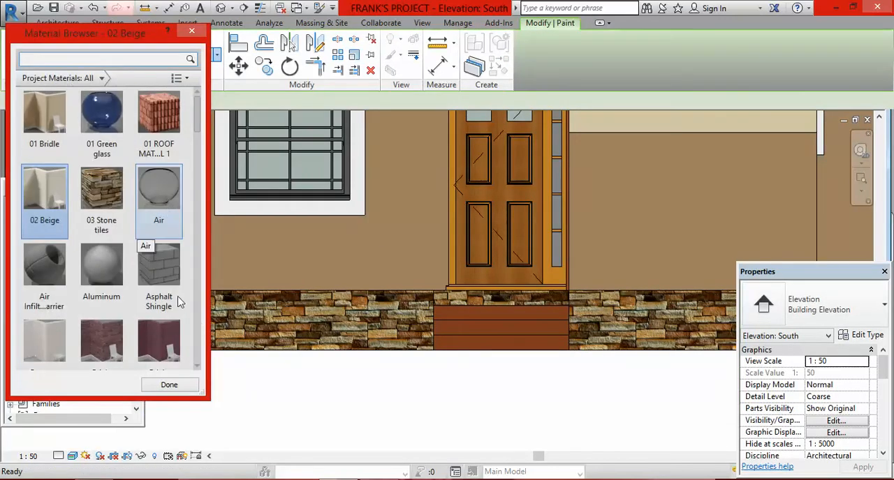
{"action": "scroll", "coordinate": [197, 369], "scroll_direction": "down", "scroll_amount": 3}
{"action": "scroll", "coordinate": [196, 371], "scroll_direction": "down", "scroll_amount": 10}
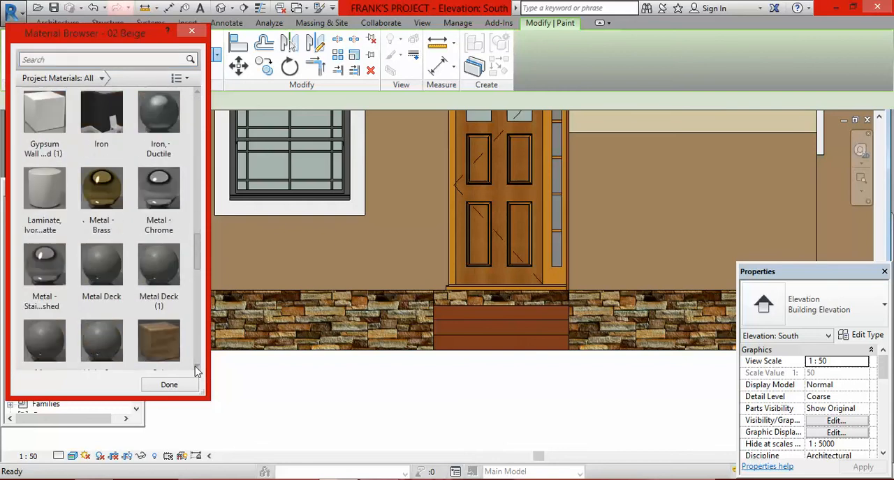
{"action": "scroll", "coordinate": [197, 372], "scroll_direction": "down", "scroll_amount": 8}
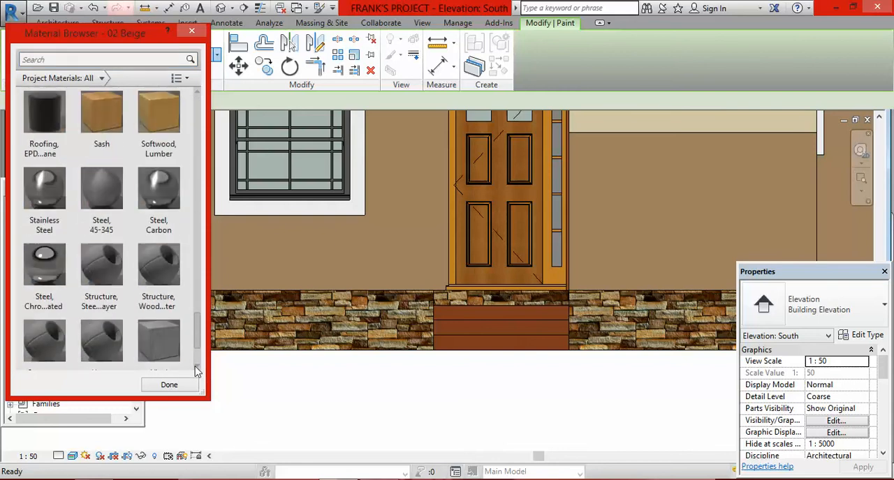
{"action": "scroll", "coordinate": [196, 371], "scroll_direction": "down", "scroll_amount": 2}
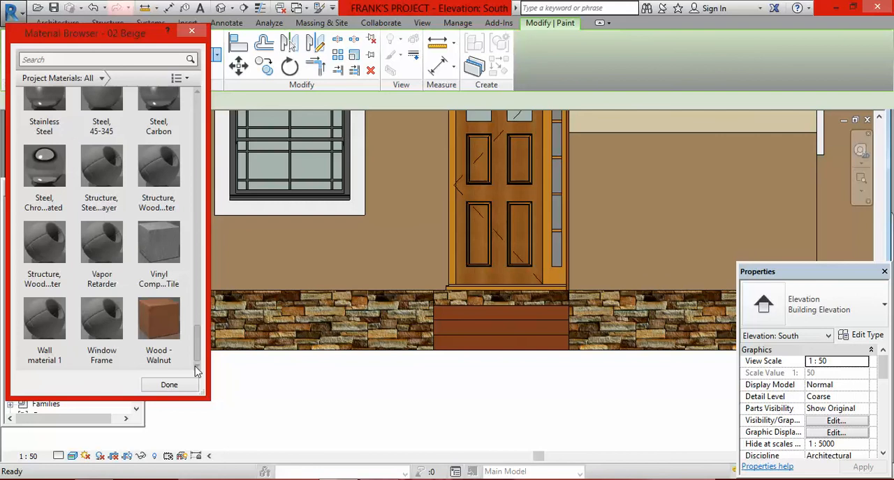
{"action": "left_click", "coordinate": [157, 317]}
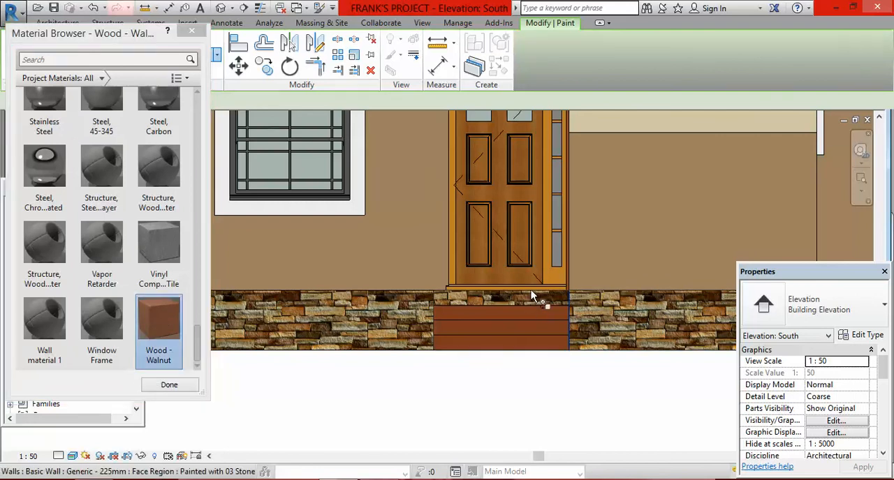
{"action": "scroll", "coordinate": [531, 297], "scroll_direction": "up", "scroll_amount": 2}
{"action": "left_click", "coordinate": [502, 340]}
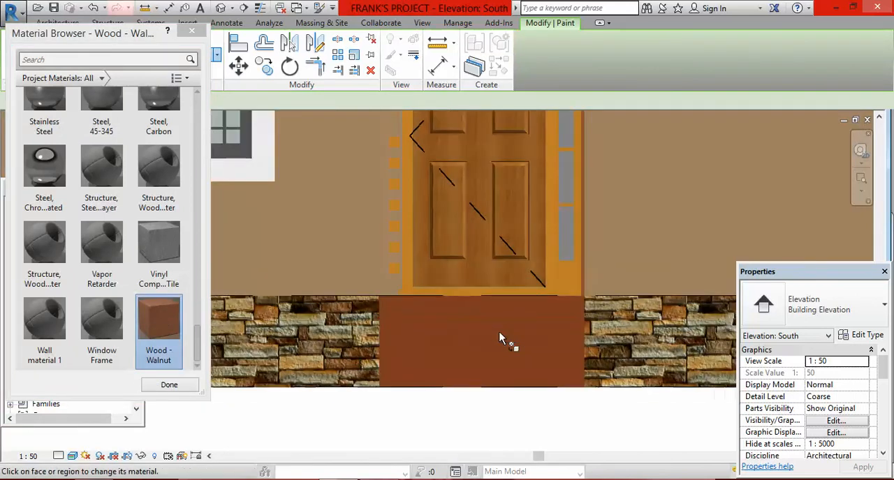
{"action": "scroll", "coordinate": [517, 346], "scroll_direction": "down", "scroll_amount": 3}
{"action": "right_click", "coordinate": [587, 244]}
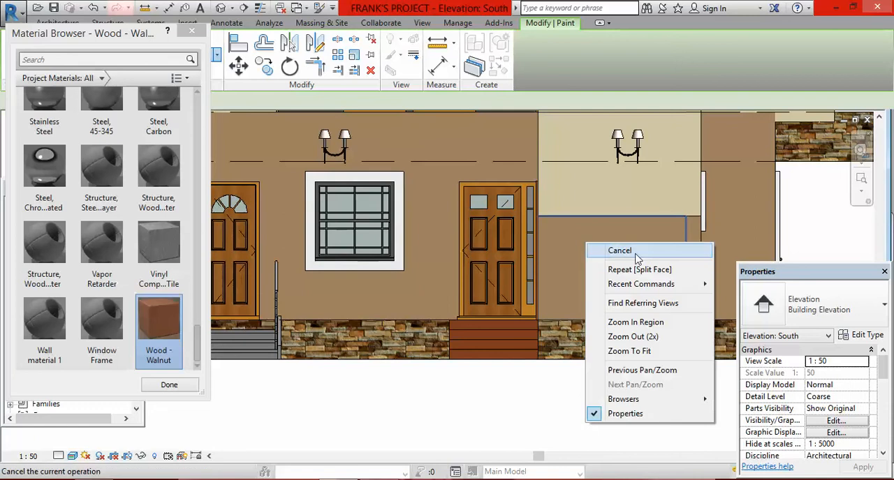
{"action": "left_click", "coordinate": [634, 251]}
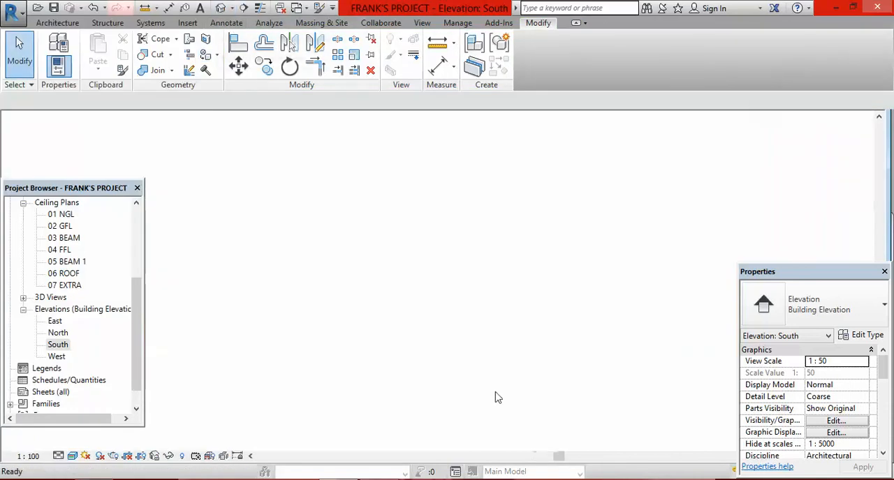